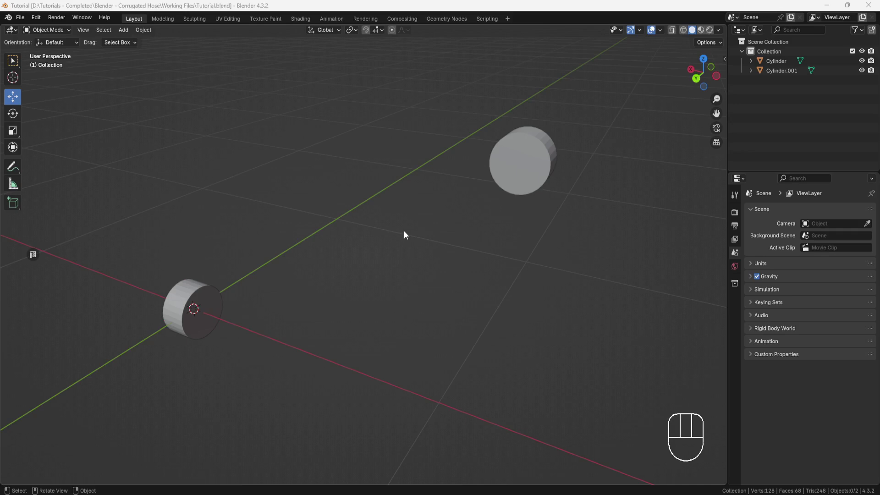
- Create a Cablerator cable joining the facing ends of the two cylinders, with a tension of 0.620
mouse_move(532, 232)
middle_mouse_down()
mouse_move(486, 288)
mouse_move(541, 298)
mouse_move(530, 233)
middle_mouse_up()
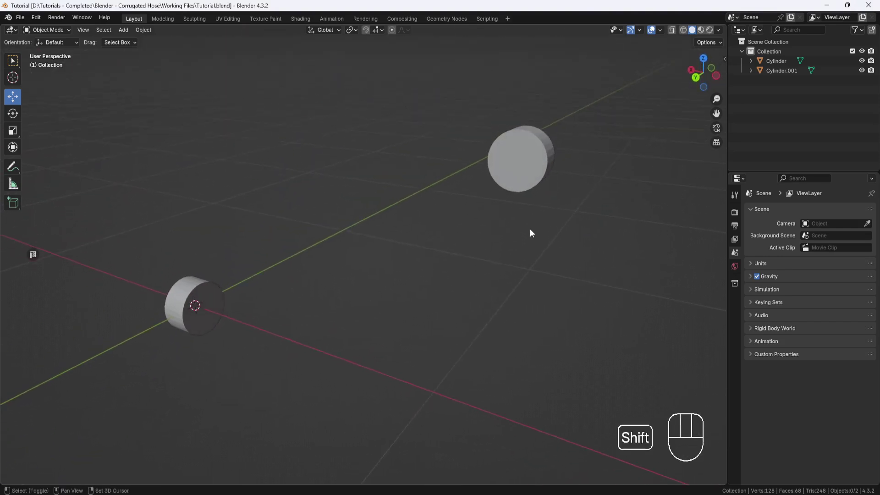
key("shift+alt+c")
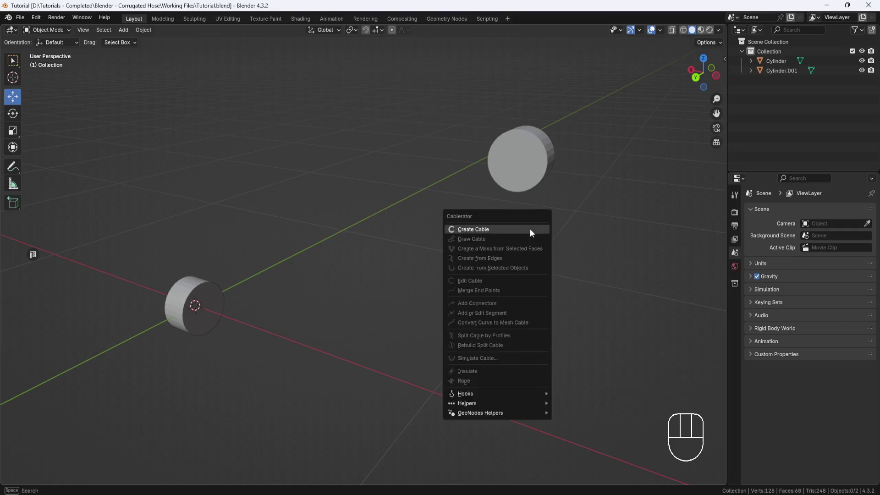
left_click(486, 229)
middle_click_drag(485, 232, 338, 297, "shift")
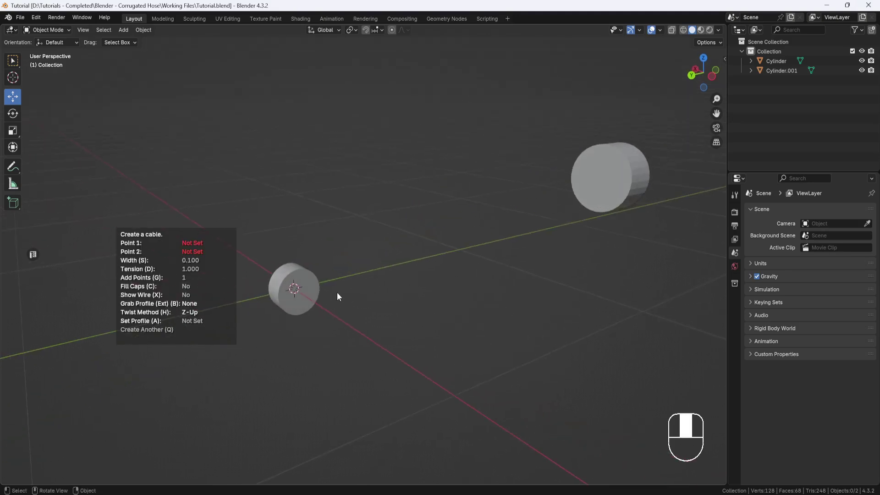
left_click(305, 290, "ctrl")
left_click(608, 183, "ctrl")
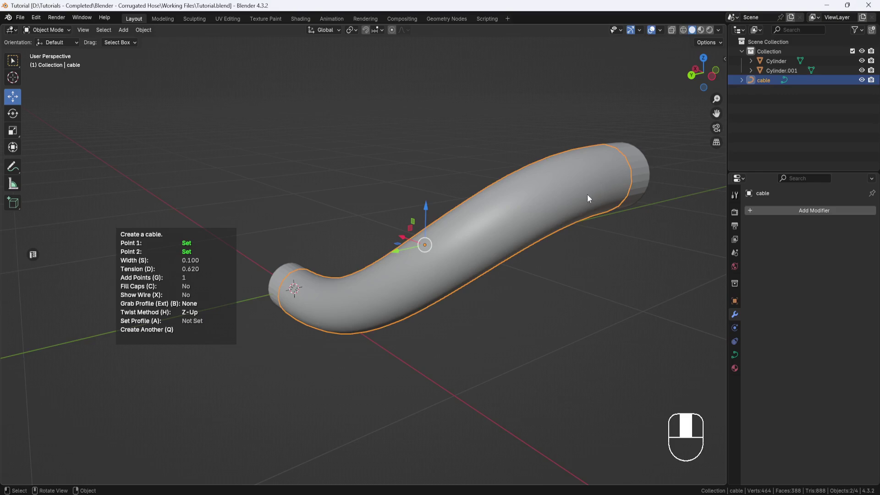
mouse_move(588, 198)
middle_mouse_down()
mouse_move(585, 213)
mouse_move(607, 243)
mouse_move(594, 205)
middle_mouse_up()
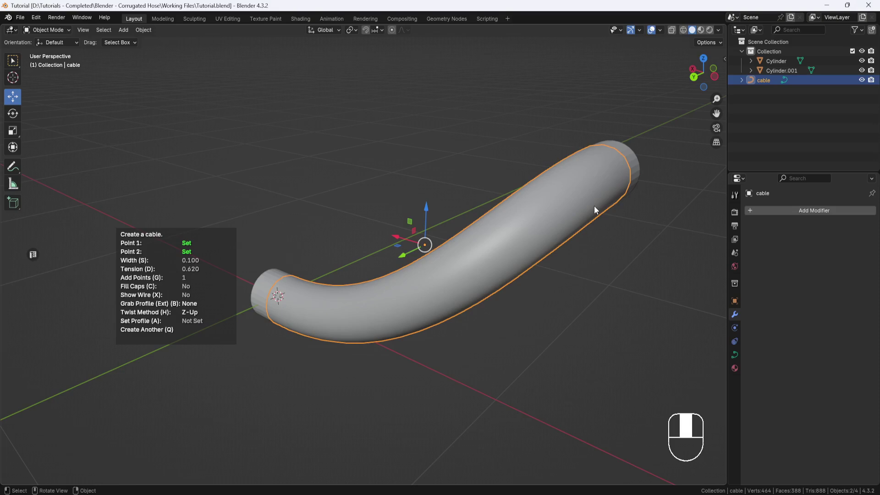
- Reduce the cable's width to 0.000 and finish creating it as a bare curve
key("s")
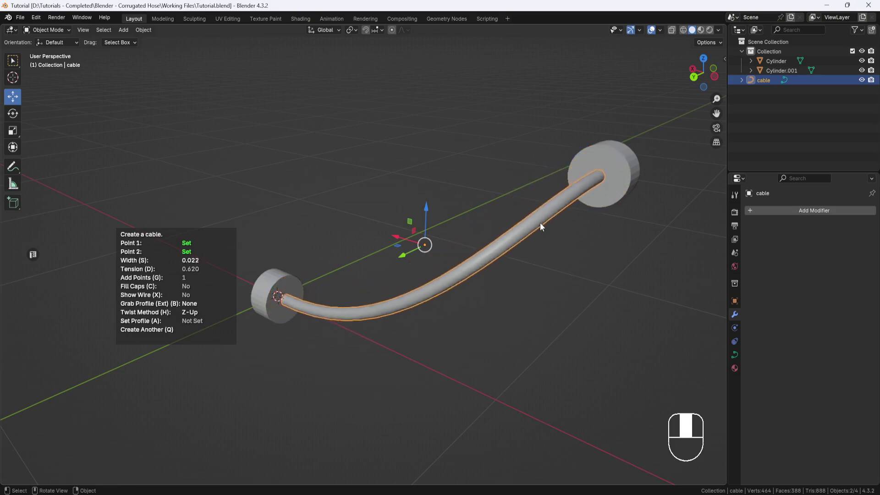
left_click(502, 239)
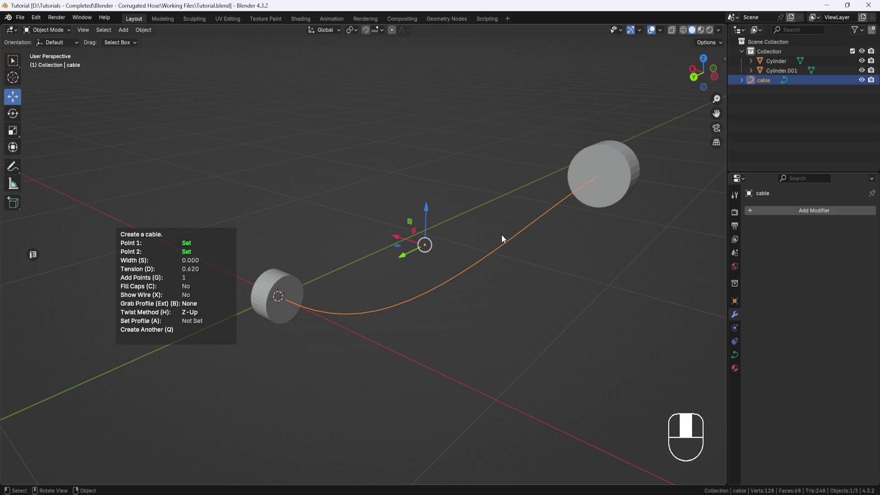
mouse_move(502, 239)
middle_mouse_down()
mouse_move(547, 244)
mouse_move(518, 239)
middle_mouse_up()
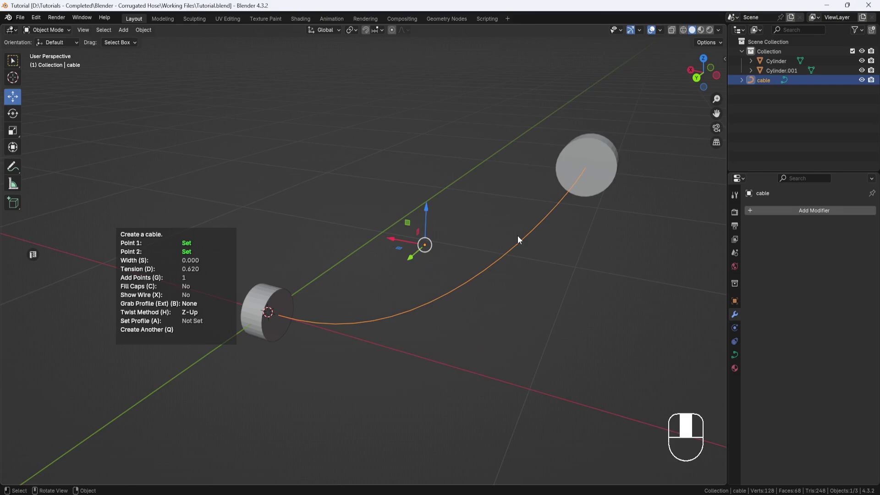
key("Return")
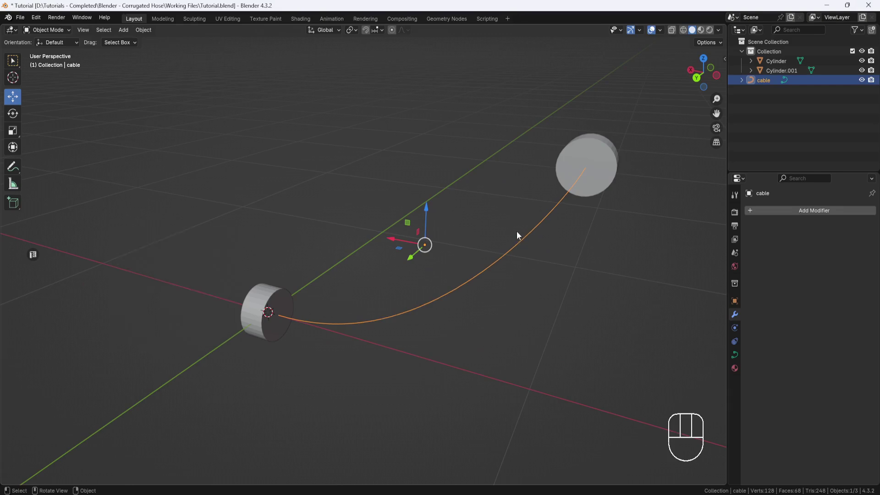
- Duplicate the cylinder at the world origin and move the copy about 0.197 m along X, away from the cable
left_click(257, 292)
middle_click_drag(280, 302, 383, 273, "shift")
scroll(389, 251, "up", 4)
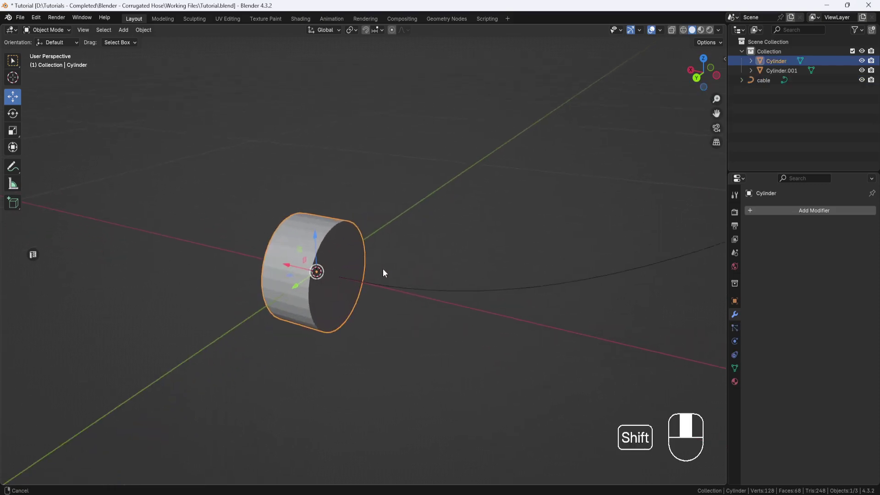
key("shift+d")
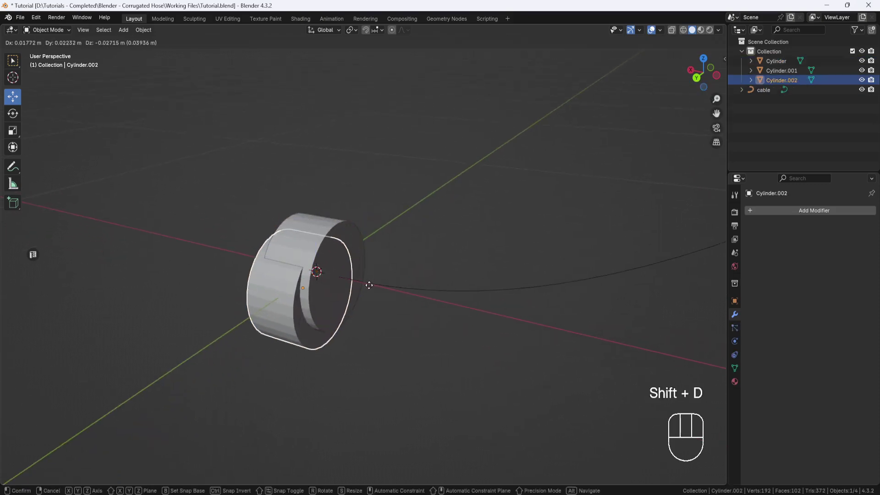
right_click(376, 274)
left_click_drag(358, 286, 228, 264)
middle_click_drag(236, 275, 263, 245)
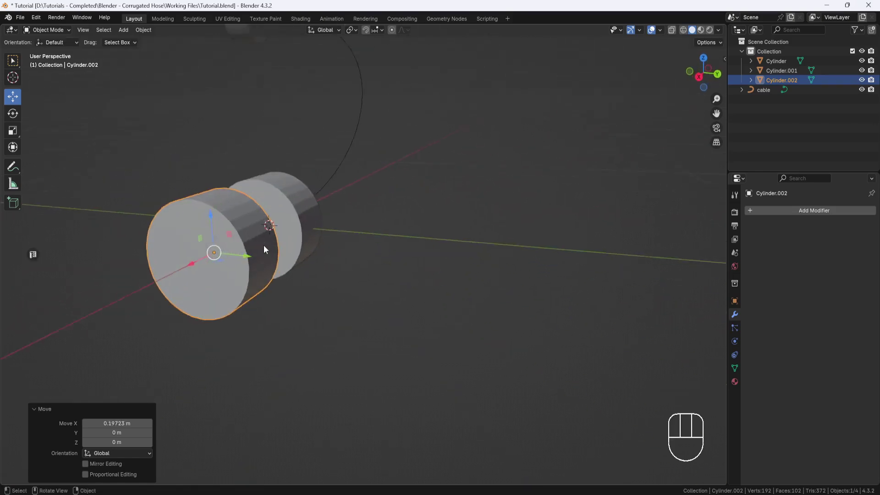
- Scale the duplicated cylinder to about 0.805 in Y and Z and about 0.205 in X to form a thin disc
scroll(263, 245, "up", 4)
middle_click_drag(356, 236, 412, 250, "shift")
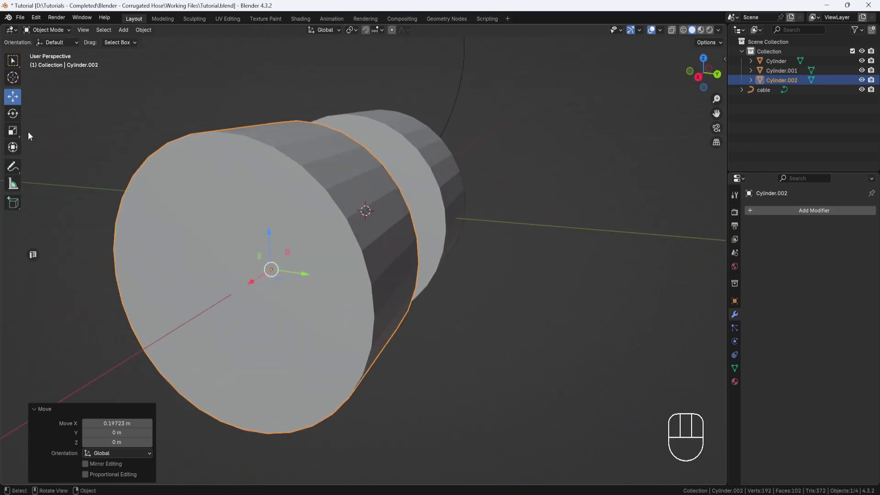
left_click(13, 131)
left_click_drag(285, 251, 284, 253)
middle_click_drag(284, 254, 258, 283)
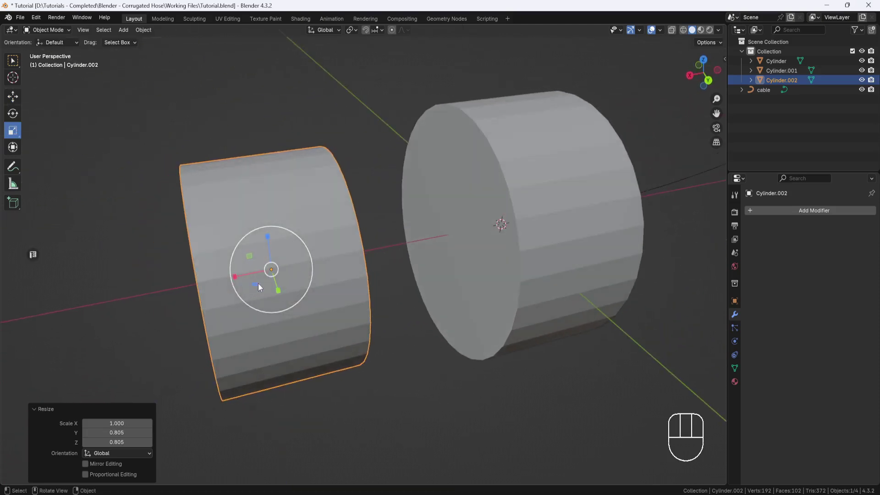
left_click_drag(234, 277, 265, 266)
- Inset both flat end faces of the thin disc in Edit Mode by about 0.0156 m
middle_click_drag(265, 266, 196, 195, "shift")
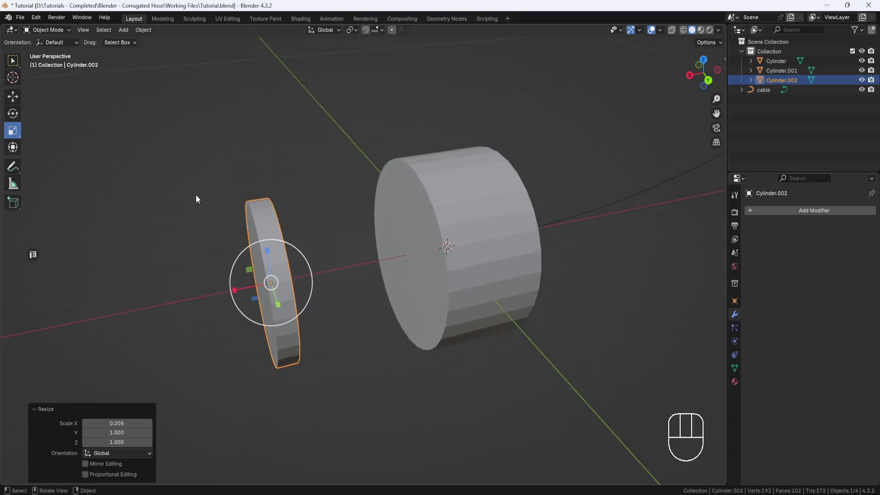
left_click(69, 31)
left_click(58, 50)
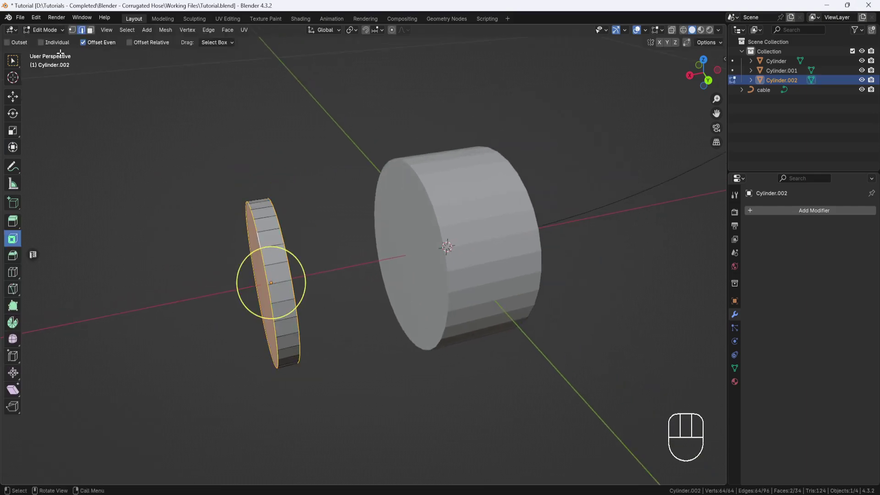
left_click(91, 29)
middle_click_drag(220, 194, 256, 227)
scroll(272, 233, "up", 3)
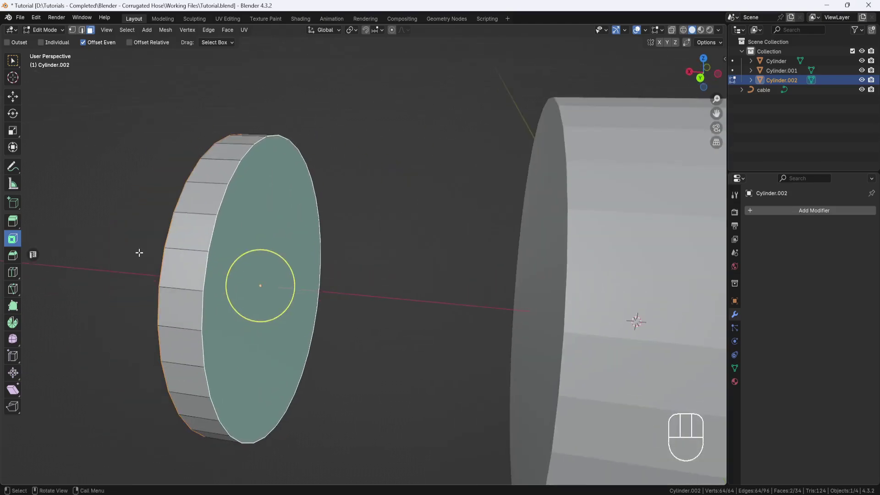
left_click_drag(268, 255, 259, 275)
- Extrude the inset faces along their normals by about 0.0152 m and delete the extruded end faces to open the ring
key("alt+e")
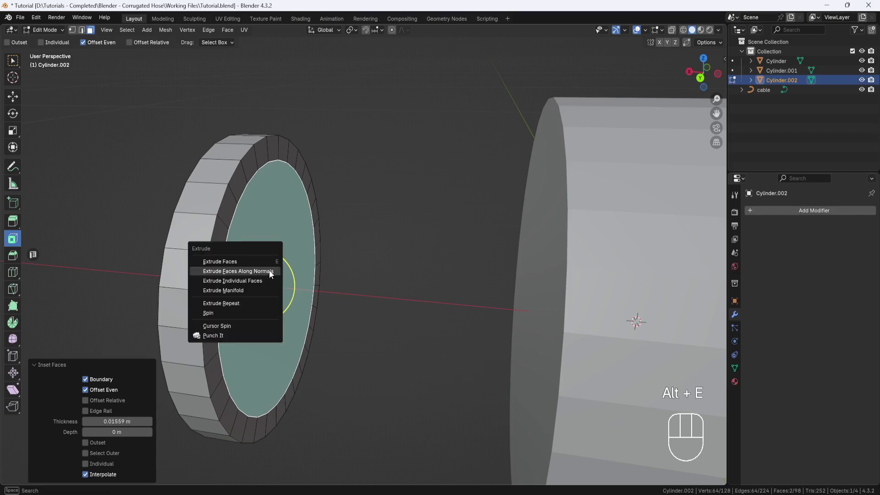
left_click(274, 271)
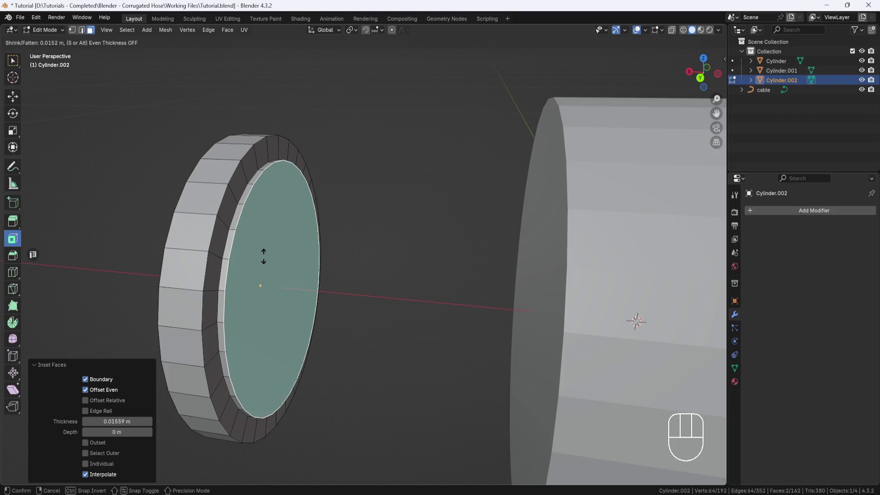
left_click(260, 285)
middle_click_drag(260, 286, 310, 270)
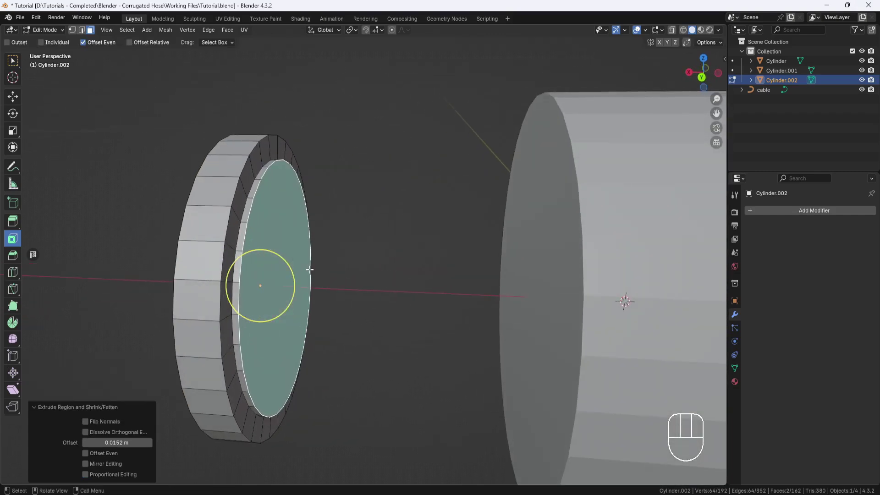
key("x")
left_click(309, 272)
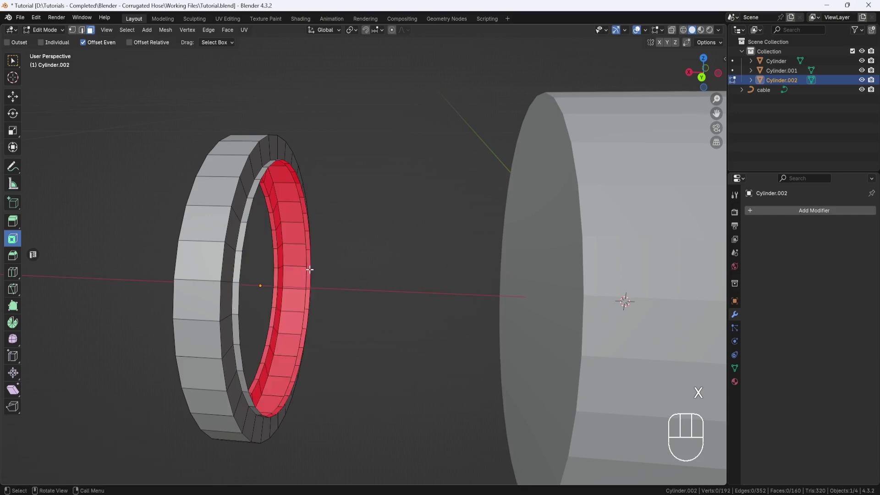
- Return to Object Mode and apply the ring's scale
left_click(64, 29)
left_click(61, 41)
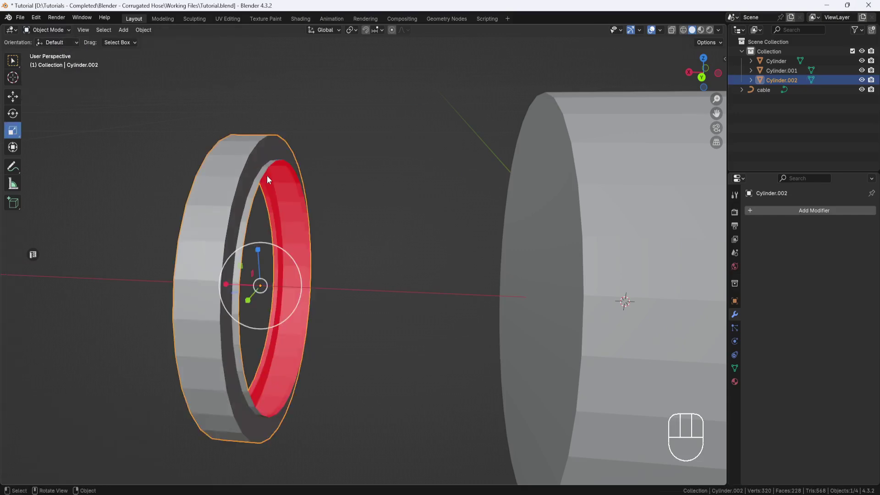
key("ctrl+a")
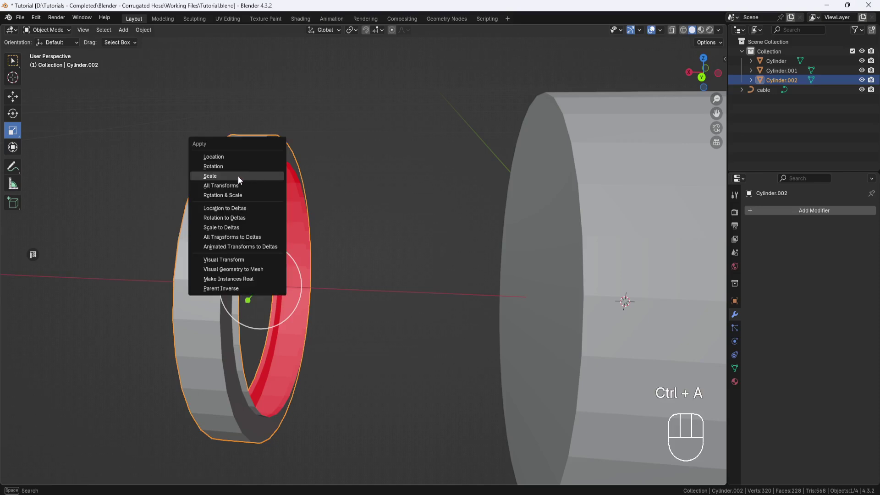
left_click(221, 176)
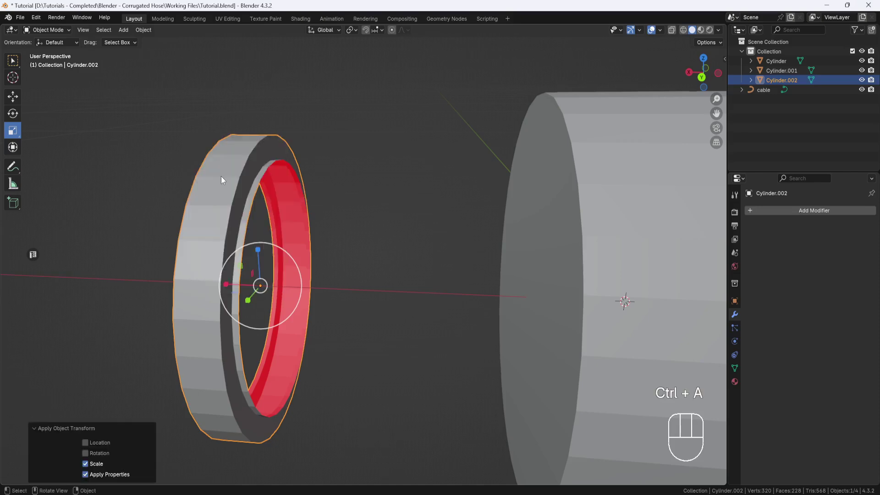
- Bevel the ring's two outer edge loops by about 0.00875 m with 3 segments and return to Object Mode
left_click(70, 29)
left_click(61, 51)
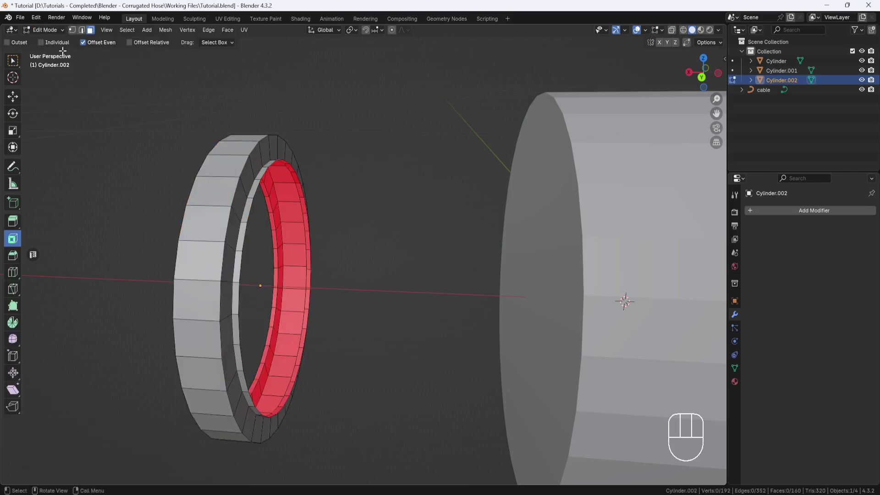
left_click(82, 30)
left_click(254, 147, "alt")
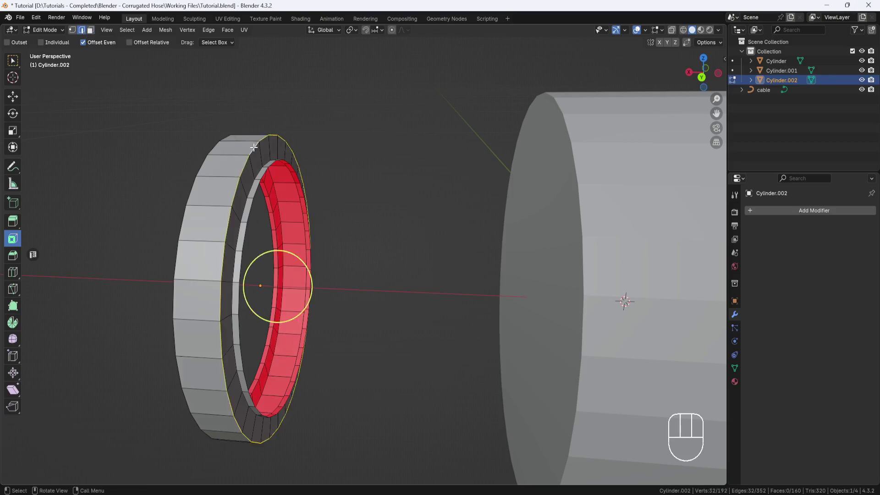
left_click(212, 147, "alt+shift")
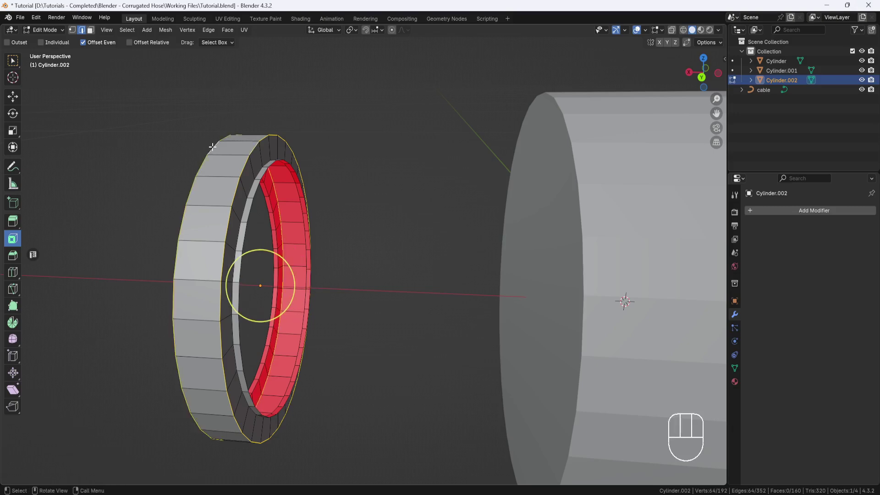
key("ctrl+b")
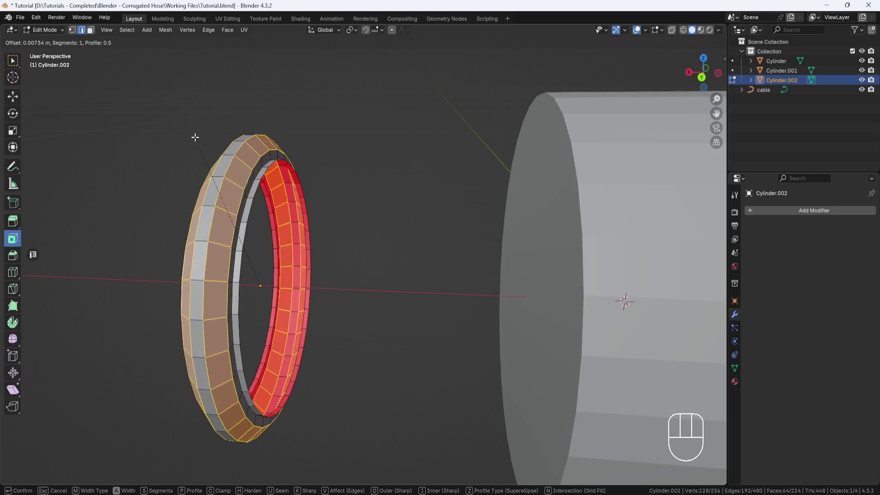
scroll(195, 137, "up", 2)
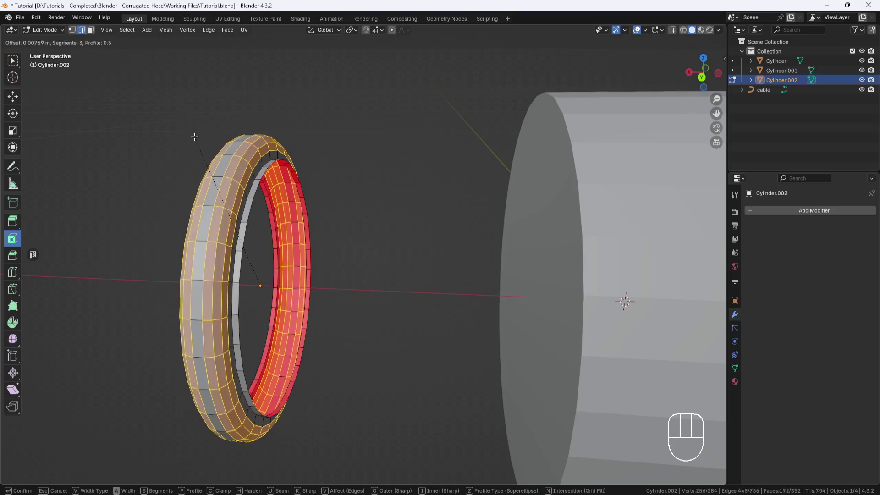
left_click(195, 135)
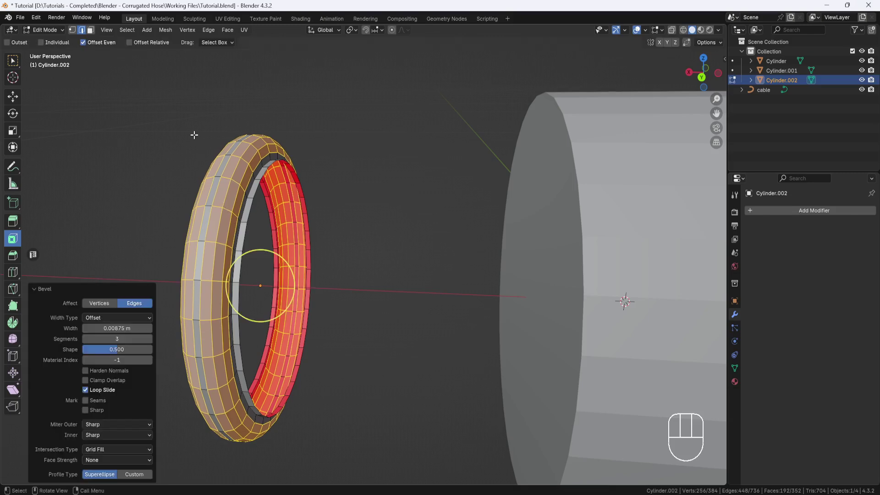
left_click(62, 29)
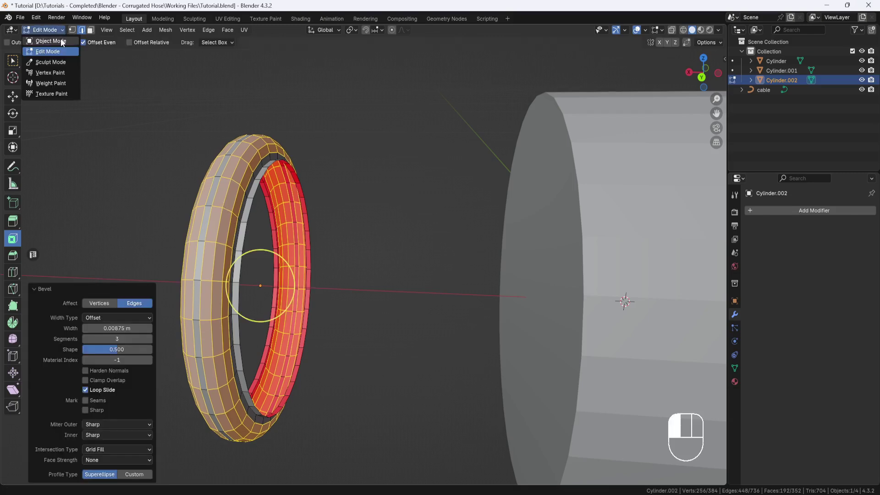
left_click(41, 40)
- Select the ring together with the cable curve and attach it as a segment using Cablerator's Add or Edit Segment
scroll(364, 173, "down", 5)
middle_click_drag(364, 173, 185, 165, "shift")
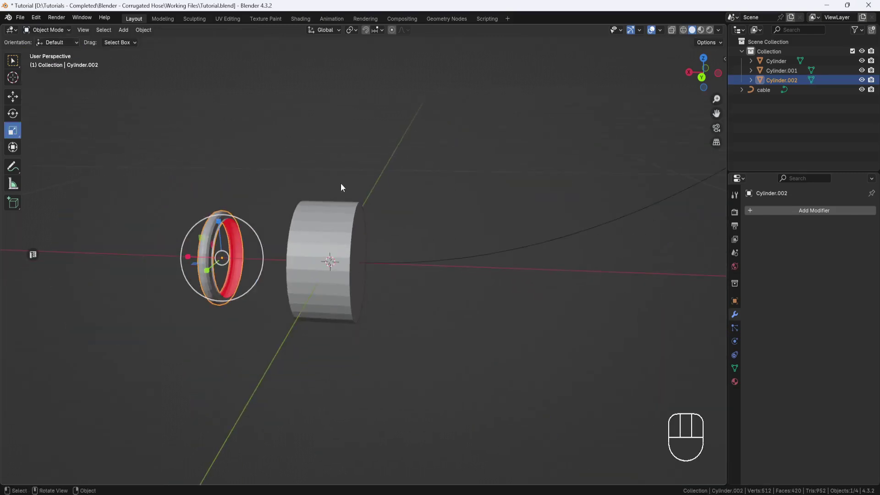
scroll(427, 211, "down", 4)
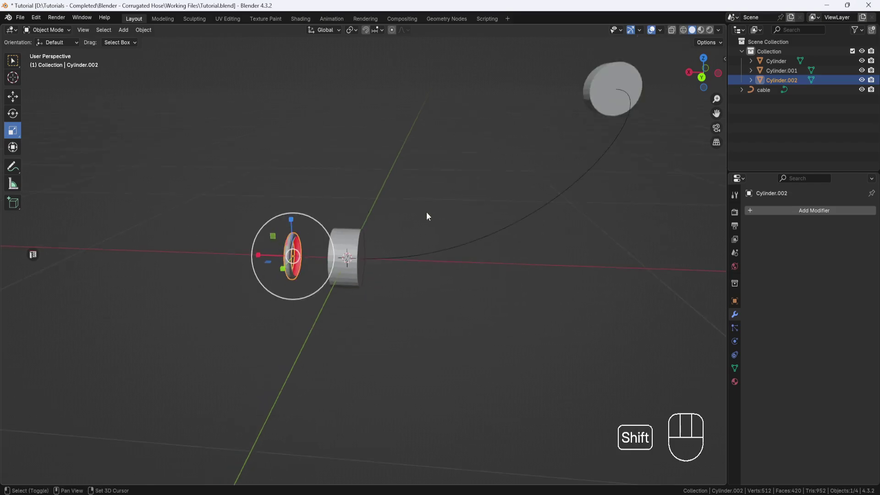
middle_click_drag(426, 212, 350, 238, "shift")
left_click(447, 222, "shift")
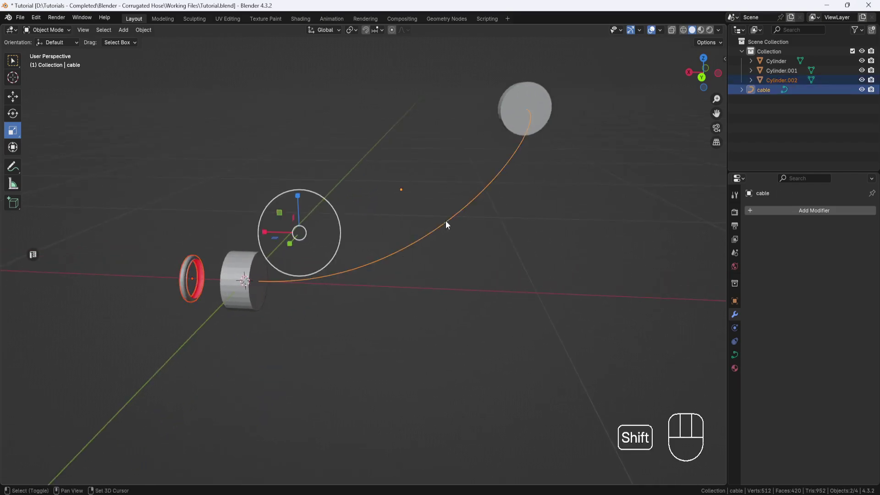
key("shift+alt+c")
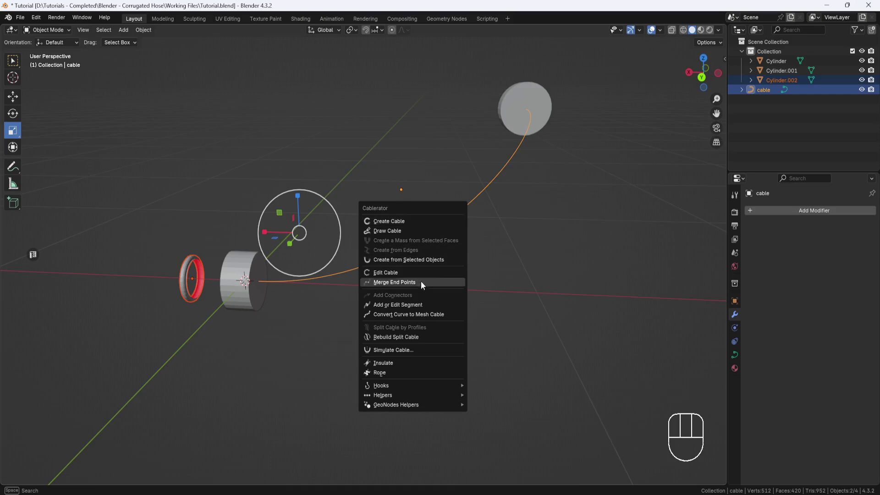
left_click(414, 304)
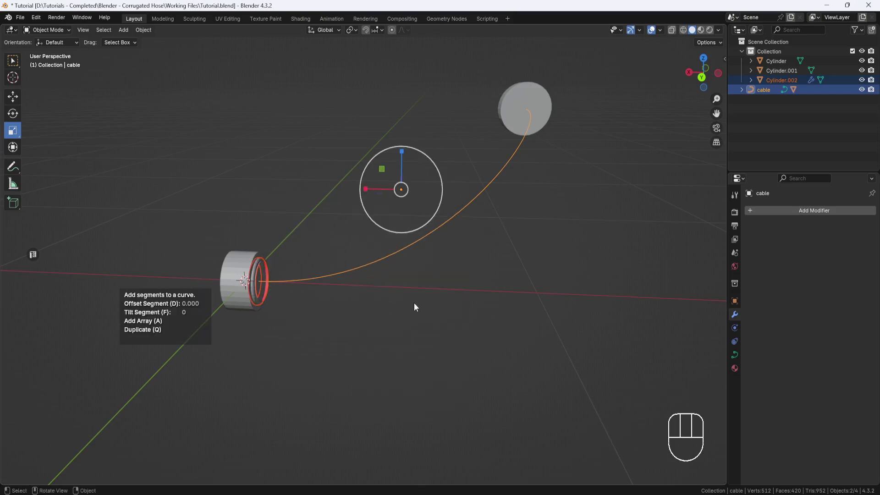
- Set the segment offset to 0.024 so the ring sits against the first cylinder's end face
scroll(414, 303, "up", 3)
middle_click_drag(414, 303, 362, 236, "shift")
scroll(361, 236, "up", 2)
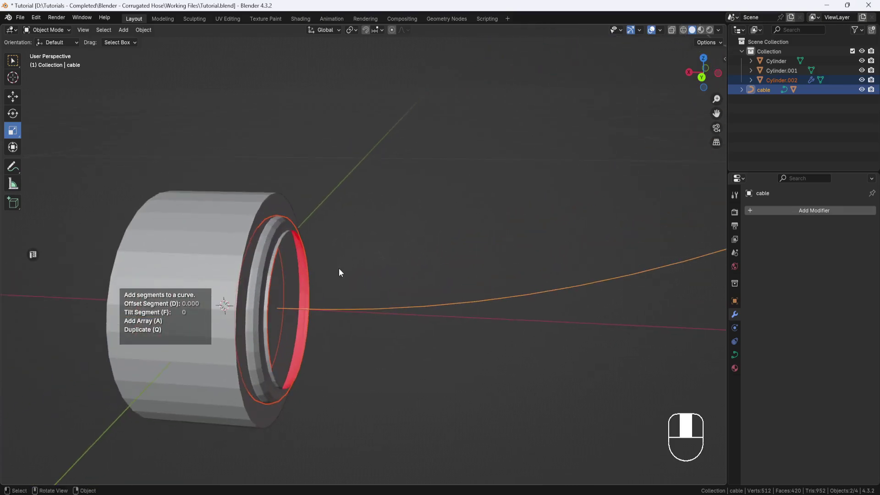
key("d")
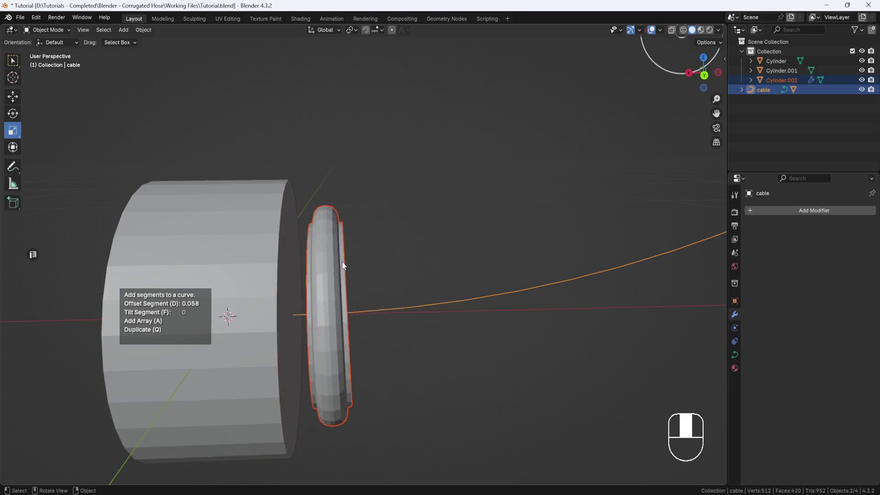
key("shift")
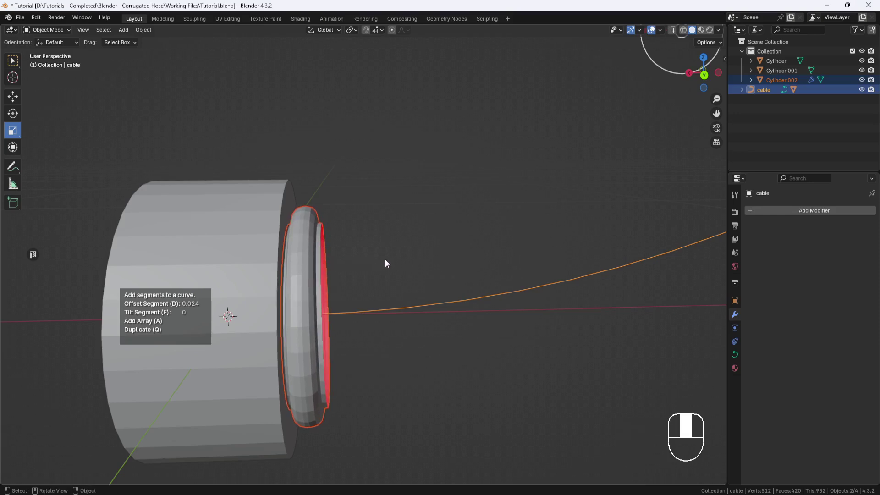
- Array the ring segment along the cable with a count of 55 and a 0.027 constant offset to reach the second cylinder
scroll(389, 262, "down", 5)
middle_click_drag(389, 262, 511, 271, "shift")
scroll(520, 310, "up", 2)
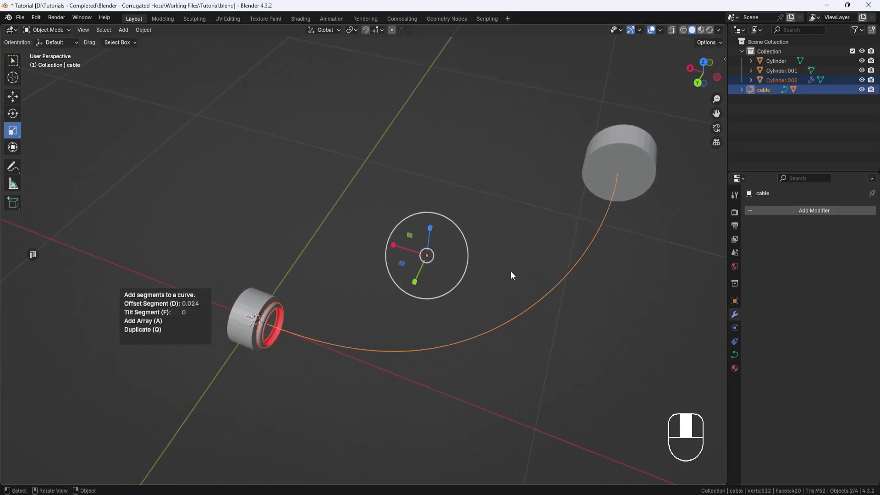
key("a")
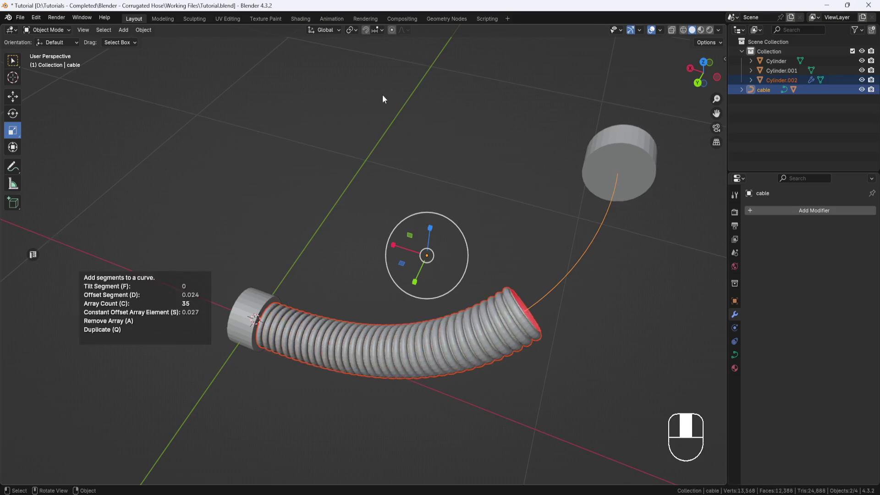
middle_click_drag(445, 160, 444, 203)
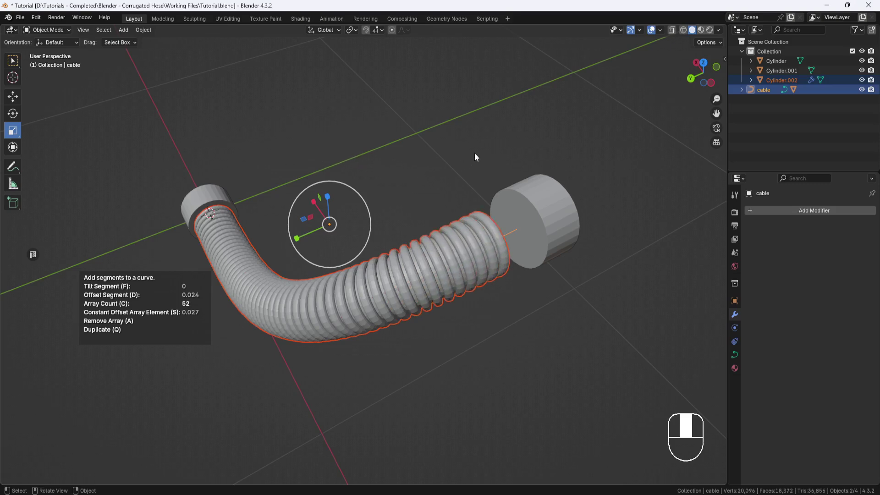
middle_click_drag(586, 197, 541, 217)
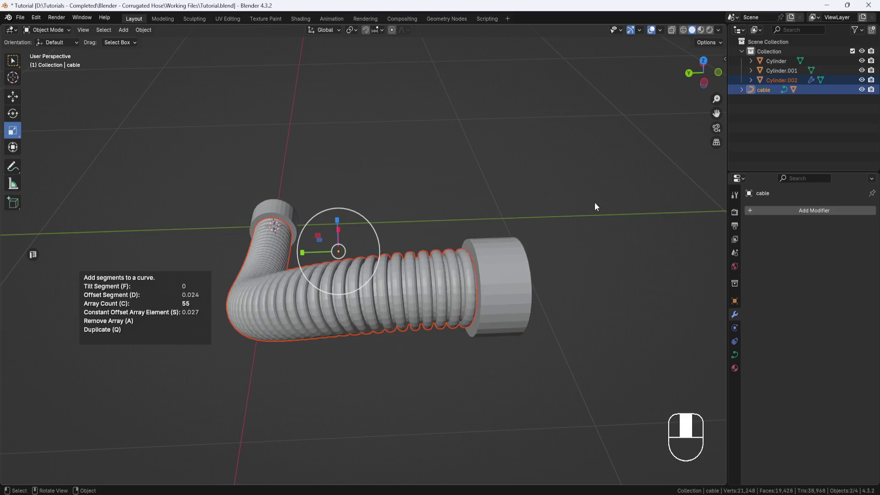
middle_click_drag(563, 288, 557, 273)
scroll(505, 252, "up", 2)
middle_click_drag(491, 243, 413, 255, "shift")
scroll(456, 252, "up", 3)
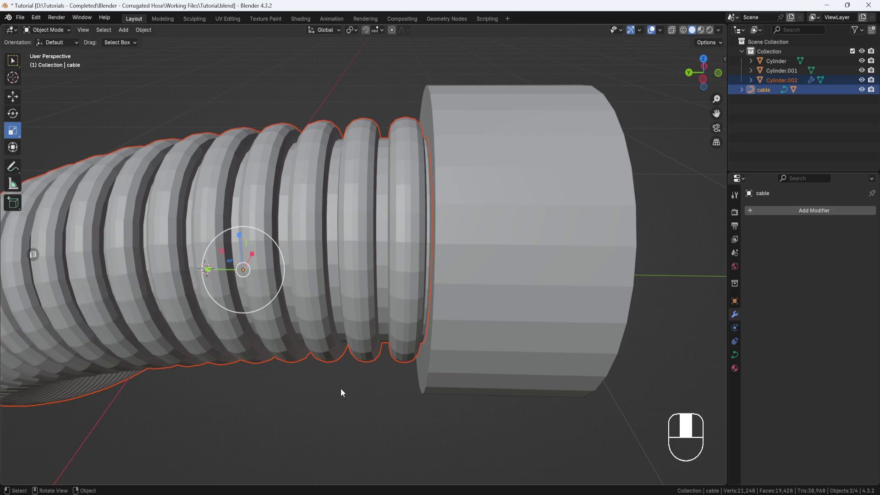
- Move the cable's end point at the second cylinder about 0.0026 m along Y in Edit Mode and return to Object Mode
left_click(69, 31)
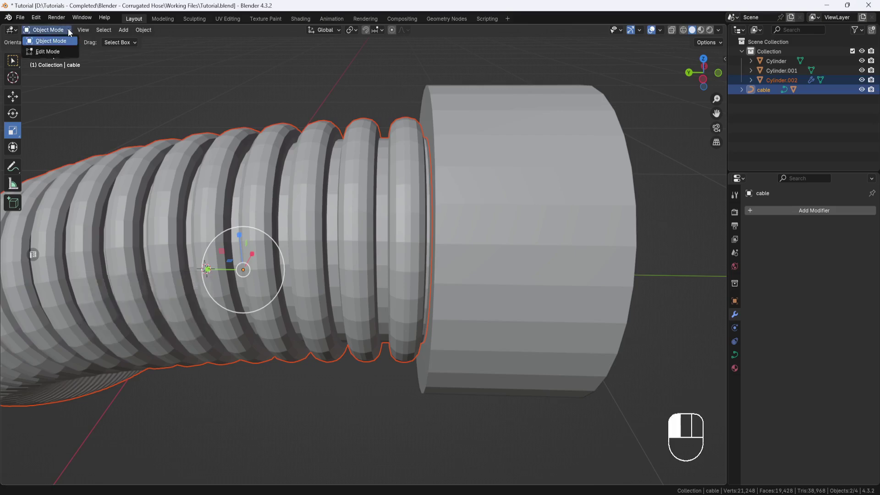
left_click(53, 51)
key("alt+z")
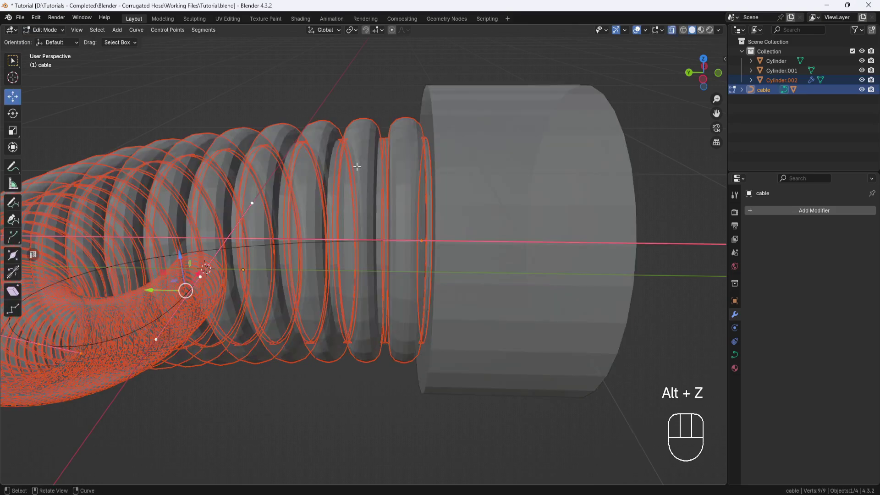
left_click(407, 240)
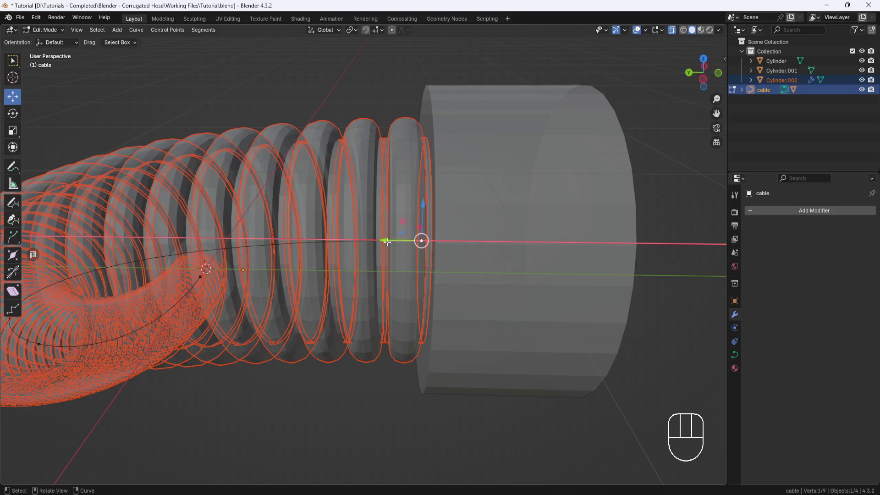
left_click_drag(389, 240, 392, 240)
key("alt+z")
middle_click_drag(392, 239, 411, 238)
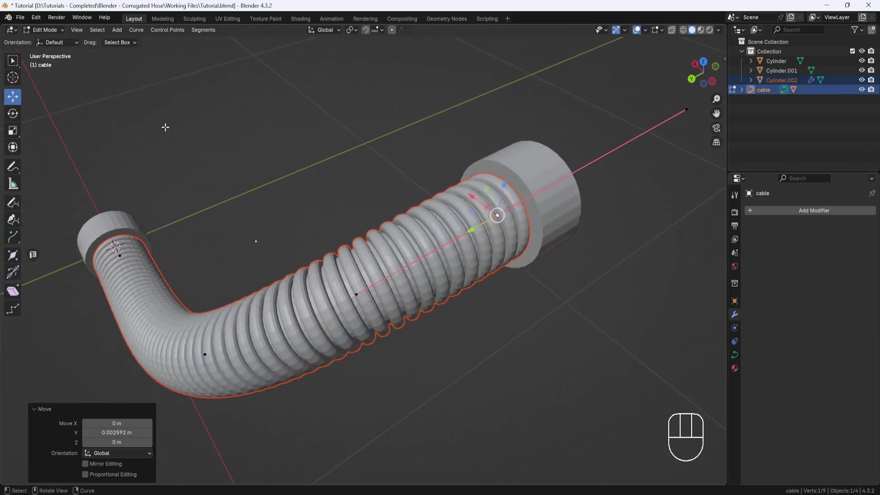
left_click(62, 29)
left_click(50, 41)
- Apply Shade Smooth to the arrayed hose with Keep Sharp Edges enabled
left_click(445, 211)
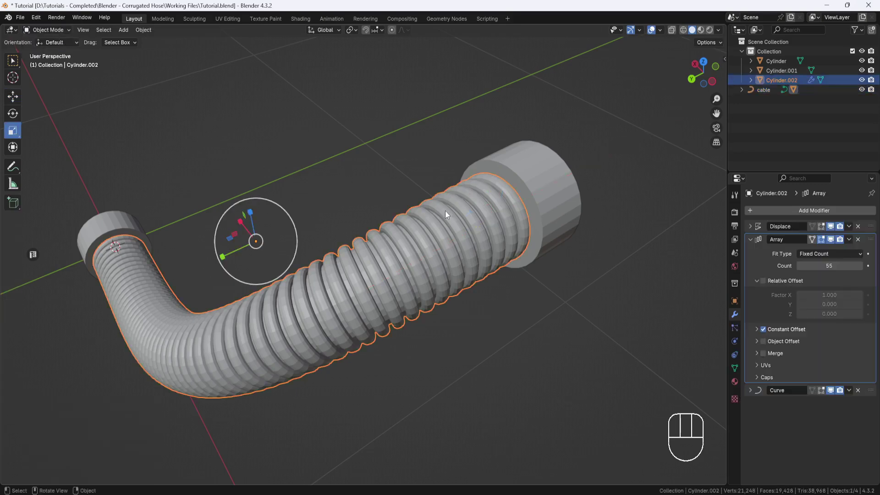
right_click(410, 158)
left_click(404, 159)
middle_click_drag(404, 159, 439, 197)
scroll(468, 213, "down", 3)
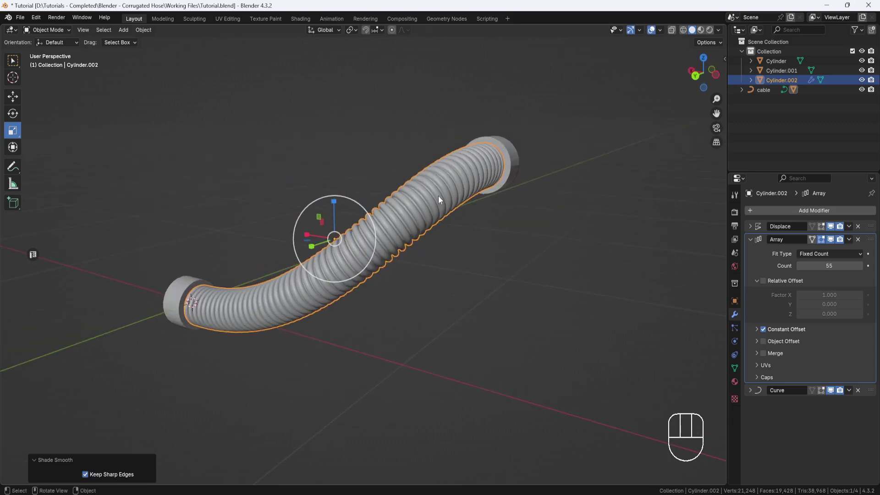
left_click(69, 29)
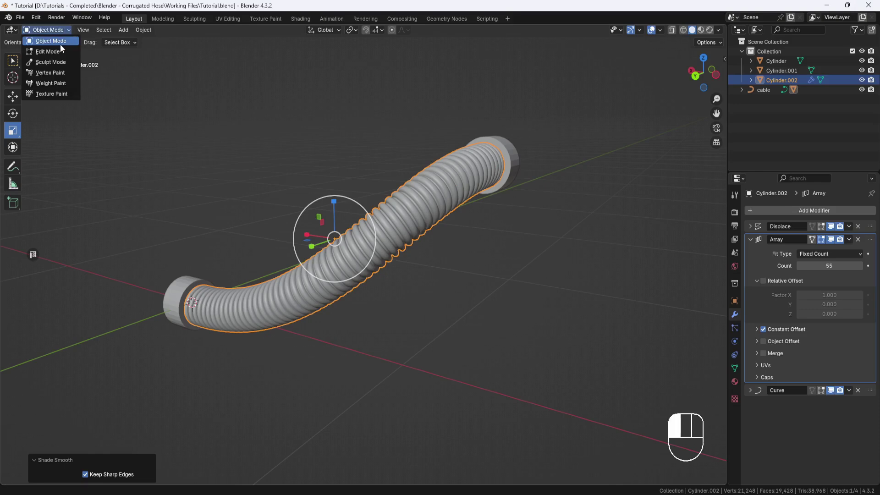
left_click(59, 44)
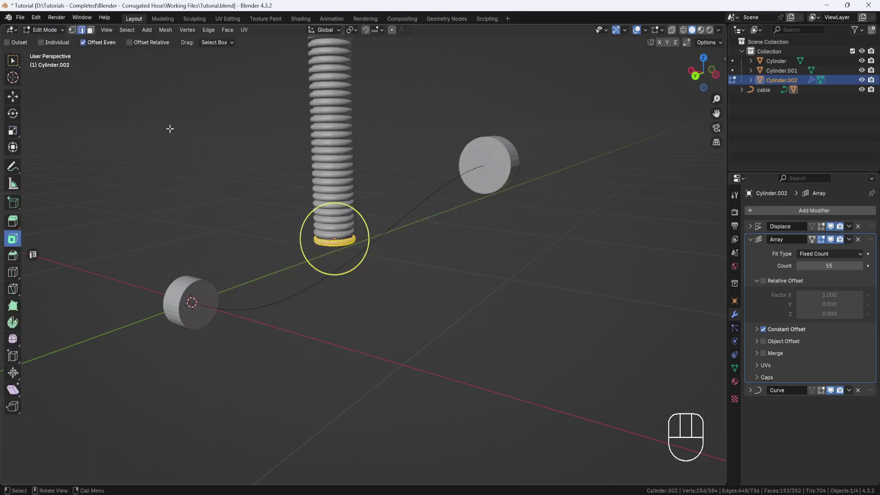
left_click(63, 29)
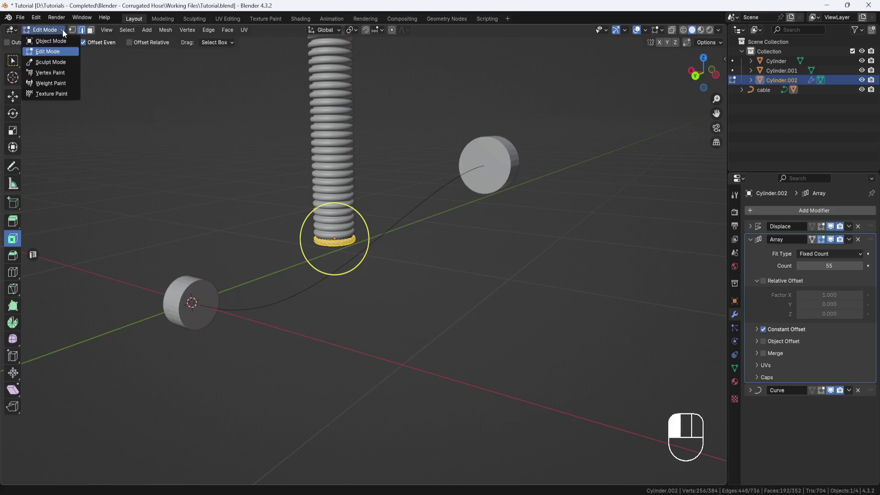
left_click(51, 41)
left_click(353, 178)
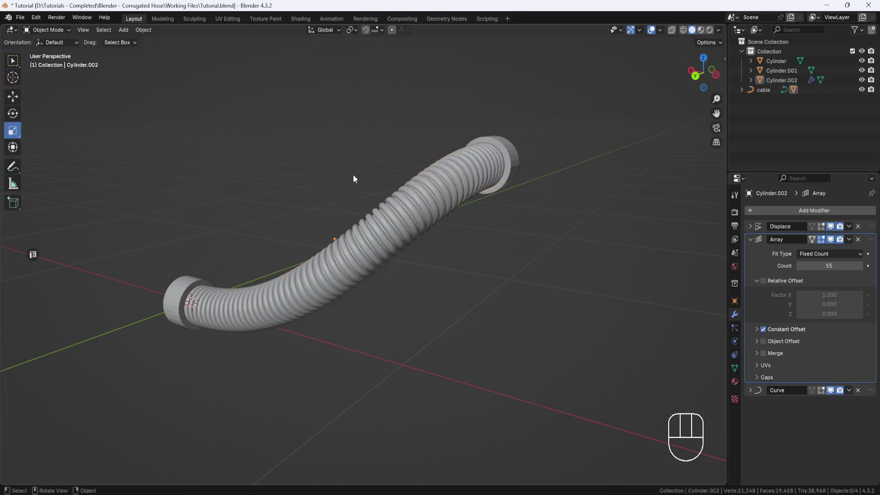
middle_click_drag(328, 216, 337, 229)
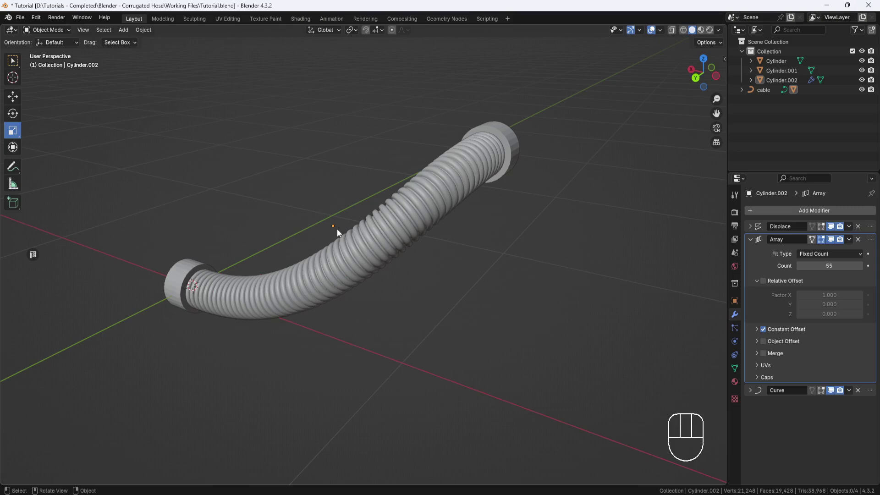
left_click(68, 30)
left_click(59, 50)
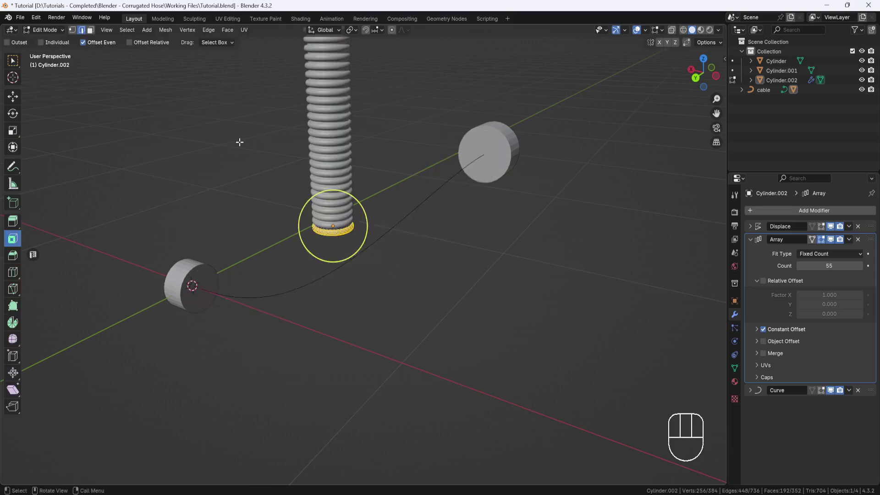
left_click(61, 29)
left_click(58, 40)
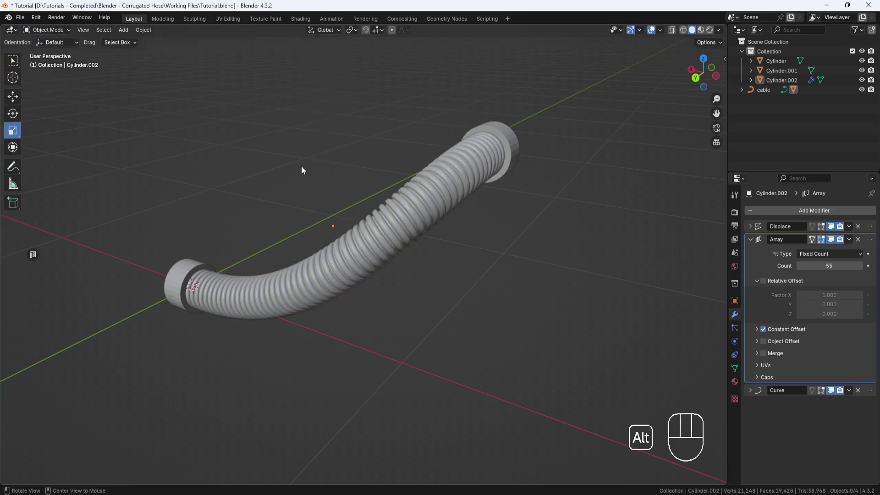
- Turn on X-ray, select the cable curve inside the hose and enter Edit Mode on it
key("alt+z")
left_click(418, 206)
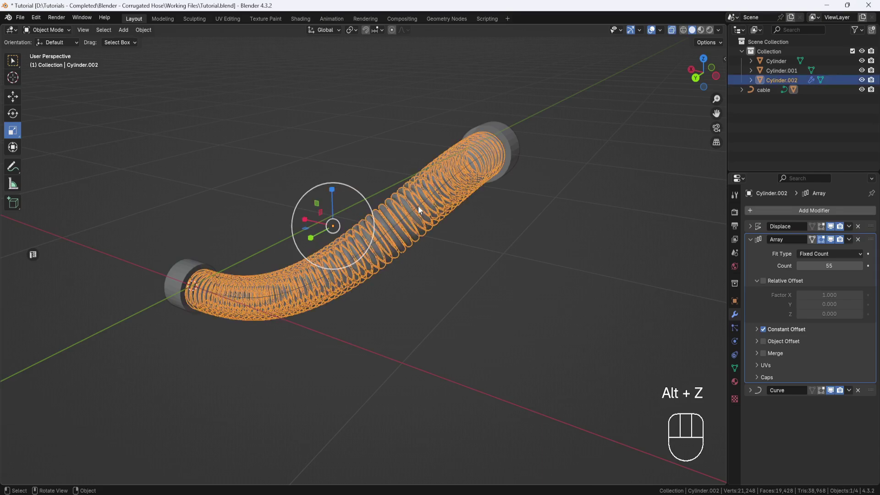
left_click(419, 205)
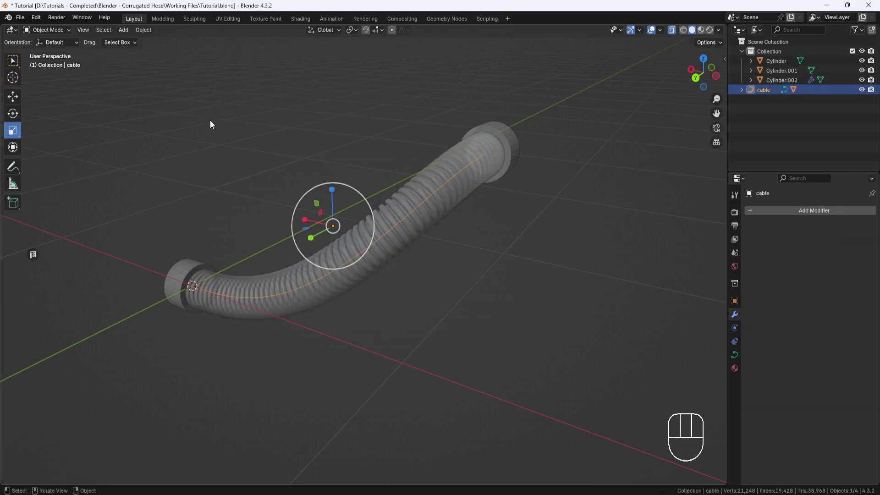
left_click(69, 30)
left_click(60, 45)
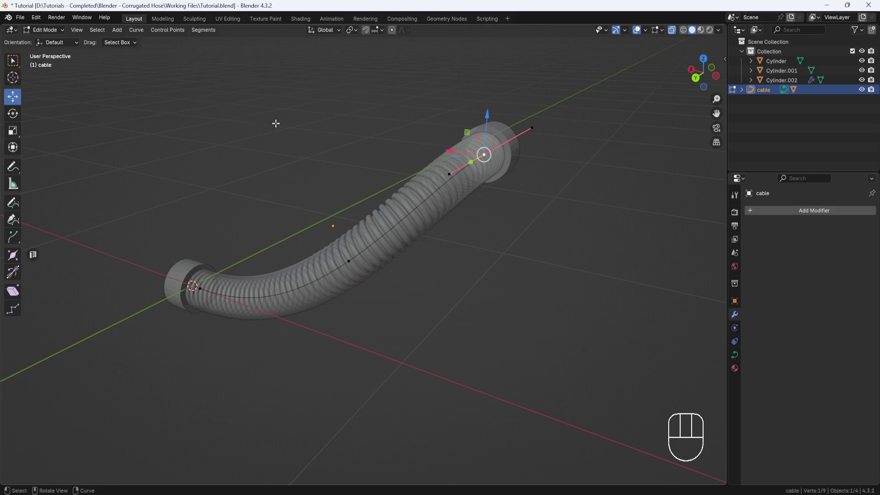
- Subdivide the cable curve between its start point at the first cylinder and its middle control point
middle_click_drag(304, 169, 315, 167)
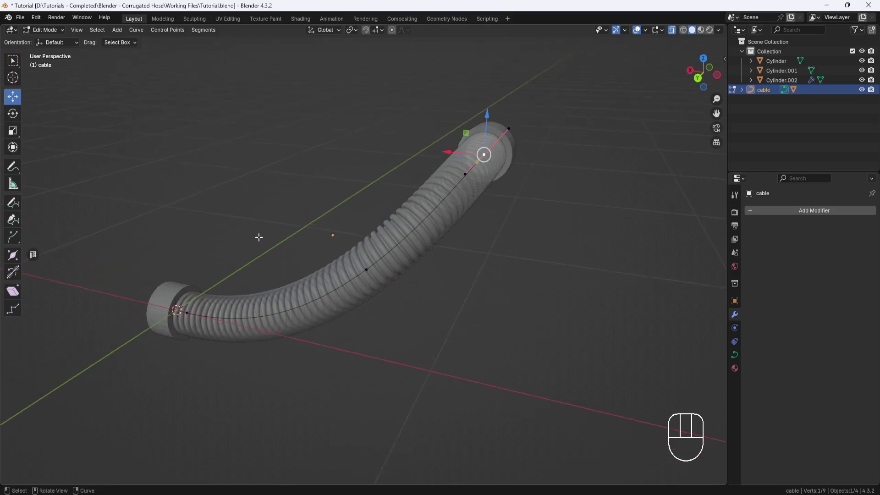
left_click(186, 314)
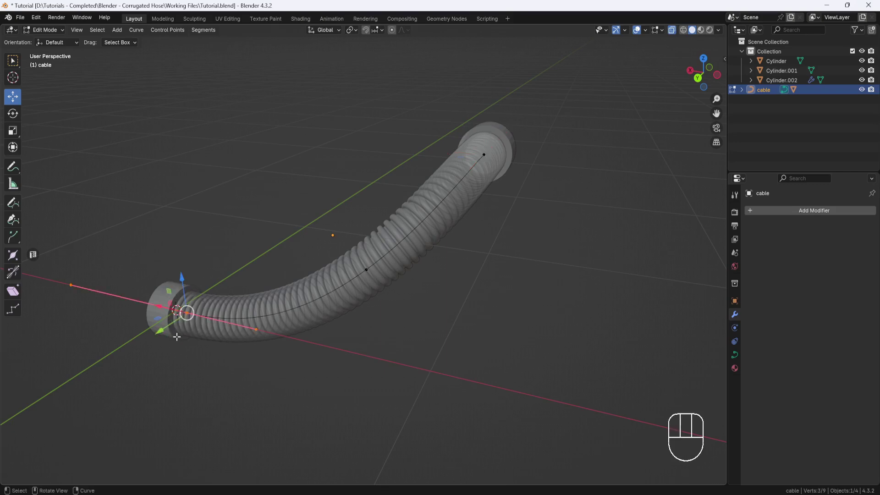
left_click_drag(385, 208, 341, 311, "shift")
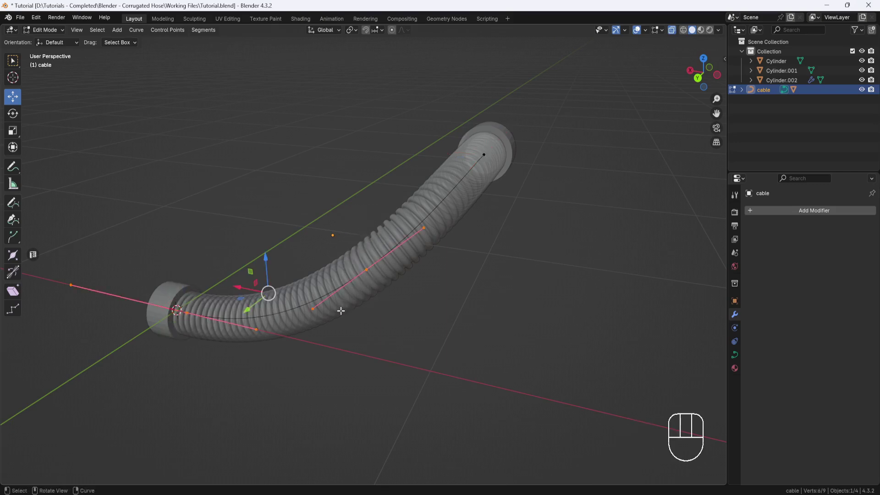
right_click(296, 237)
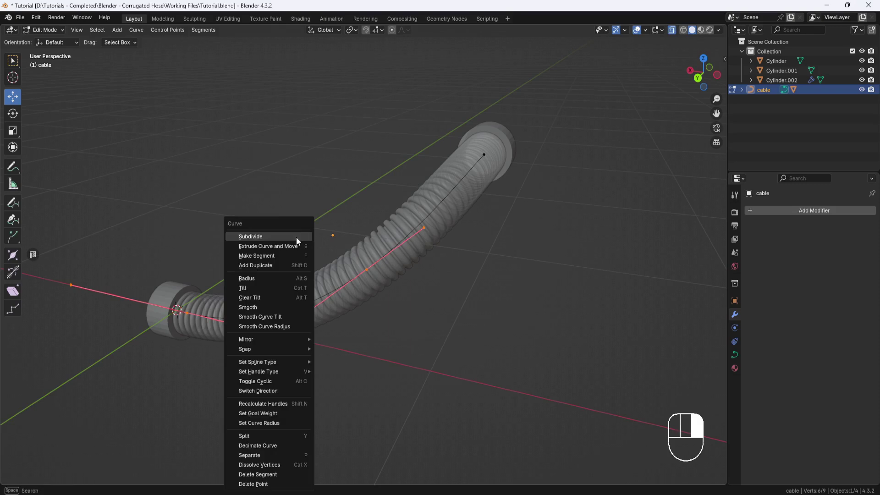
left_click(290, 237)
- Turn off X-ray and lower the new control point and the neighbouring middle control point slightly along Z
middle_click_drag(289, 237, 351, 247, "shift")
left_click(332, 290)
scroll(315, 285, "up", 3)
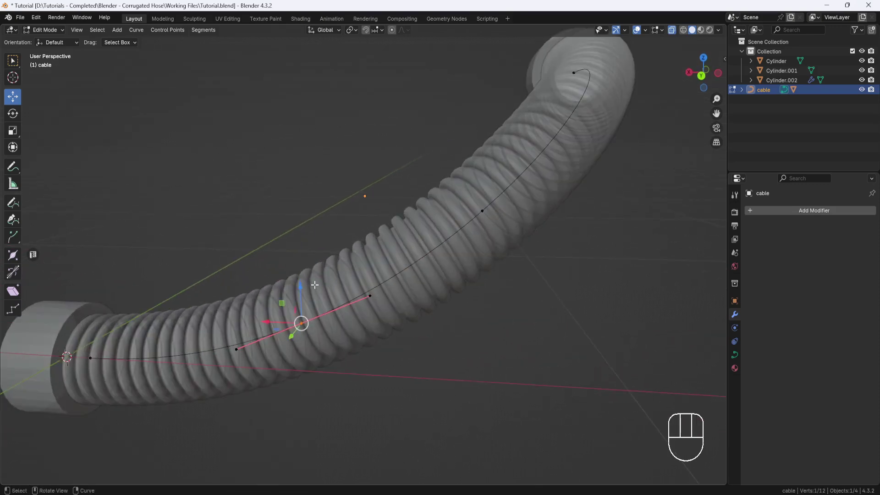
key("alt+z")
left_click_drag(300, 285, 302, 296)
scroll(394, 274, "down", 2)
left_click(446, 224)
left_click_drag(445, 187, 447, 193)
middle_click_drag(487, 240, 291, 324)
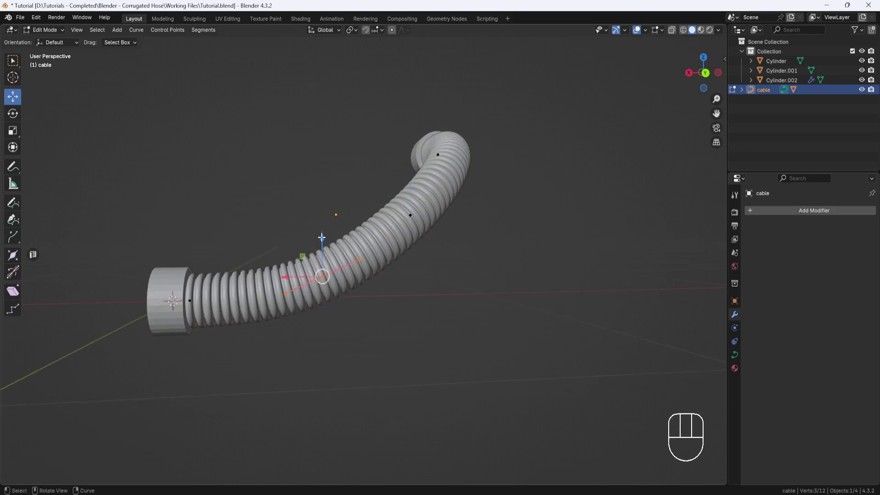
- Lower the two middle cable control points slightly along Z and shift the upper one about -0.005 m along X
left_click_drag(322, 237, 322, 241)
left_click(411, 214)
left_click_drag(411, 183, 412, 184)
middle_click_drag(463, 206, 392, 207)
left_click_drag(392, 207, 385, 207)
middle_click_drag(462, 281, 448, 235)
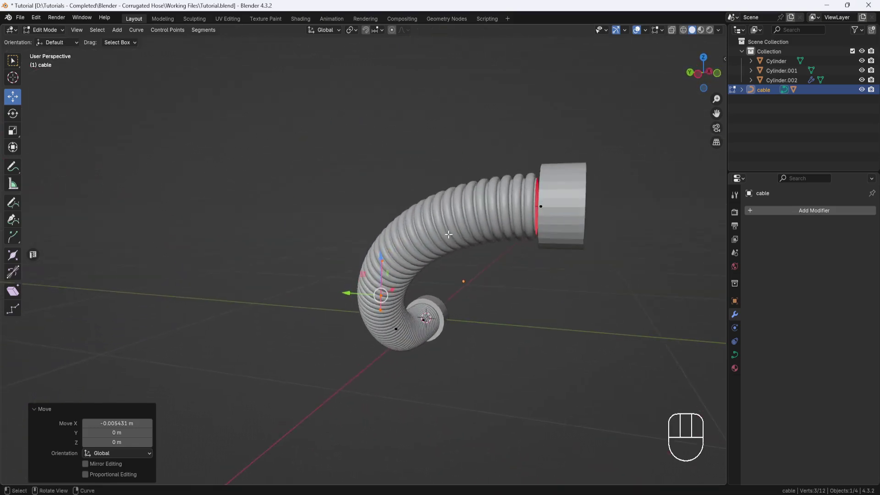
- Move the cable's end control point at the second cylinder about -0.016 m along Y
left_click(541, 207)
left_click_drag(508, 205, 512, 206)
middle_click_drag(512, 205, 459, 225, "shift")
scroll(513, 257, "up", 2)
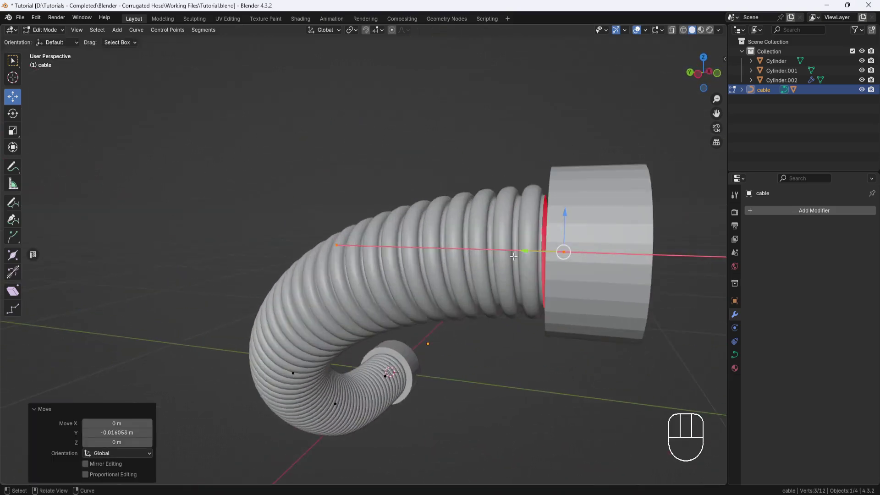
- Raise the end point's inner handle slightly along Z and shift it about -0.004 m along X
middle_click_drag(513, 256, 411, 254, "shift")
left_click(235, 244)
left_click_drag(235, 207, 235, 200)
scroll(275, 229, "up", 3)
scroll(177, 205, "down", 2)
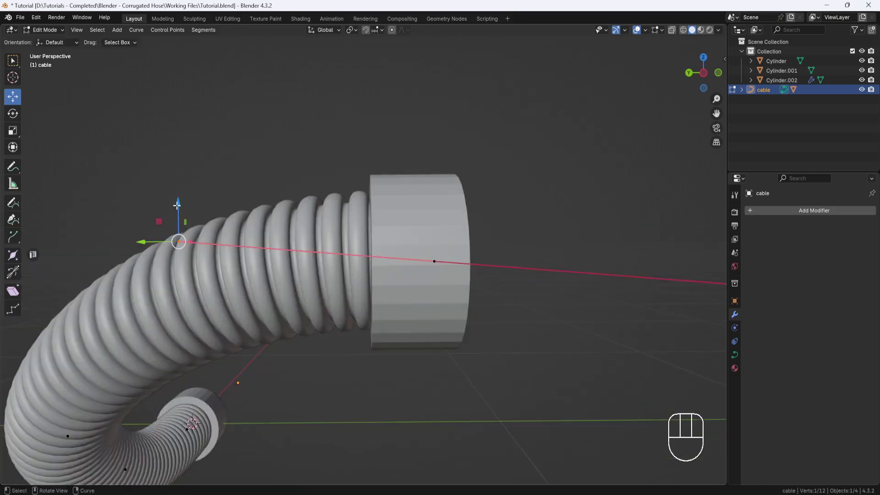
middle_click_drag(177, 205, 169, 269)
mouse_move(169, 268)
left_mouse_down()
mouse_move(452, 232)
mouse_move(170, 268)
left_mouse_up()
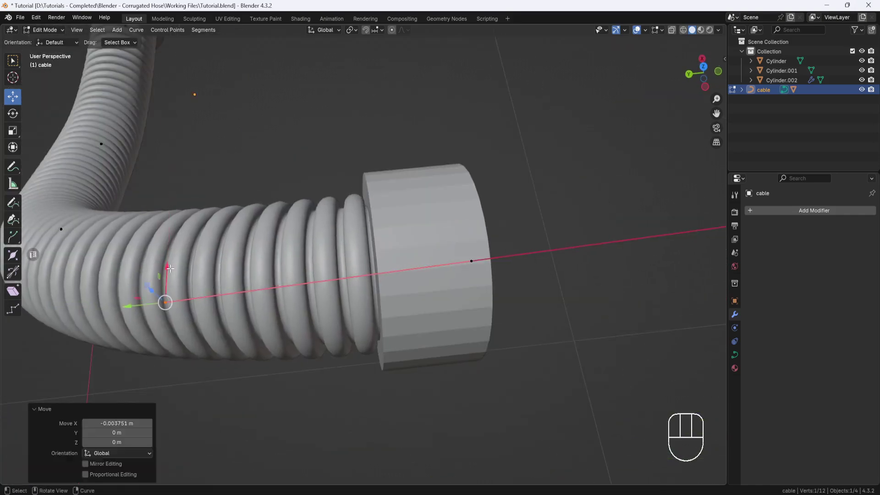
- Shift the cable's end control point inside the second cylinder about -0.003 m along Y
middle_click_drag(170, 268, 275, 257)
scroll(458, 257, "up", 4)
scroll(459, 257, "down", 2)
left_click_drag(458, 275, 479, 284)
scroll(399, 333, "down", 5)
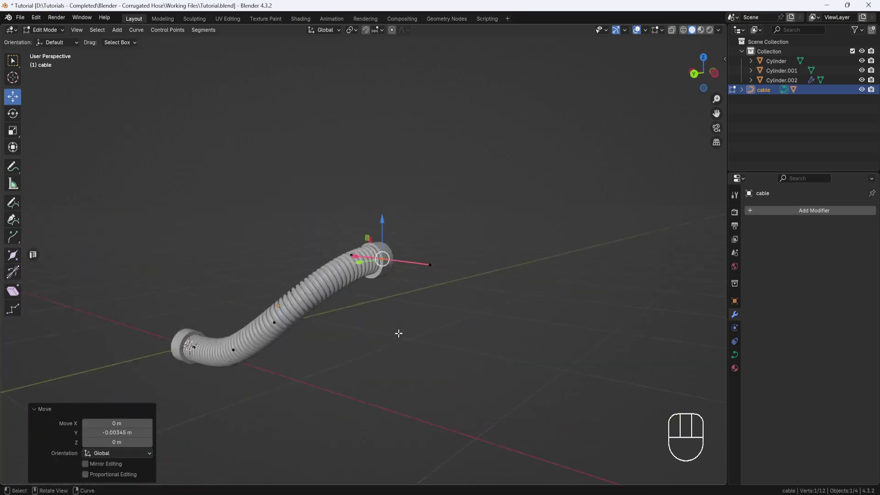
- Move the cable's end control point about 0.024 m along Y and about 0.005 m along X to fit the hose to the cylinder
scroll(398, 333, "up", 5)
key("g")
key("z")
key("y")
left_click(444, 276)
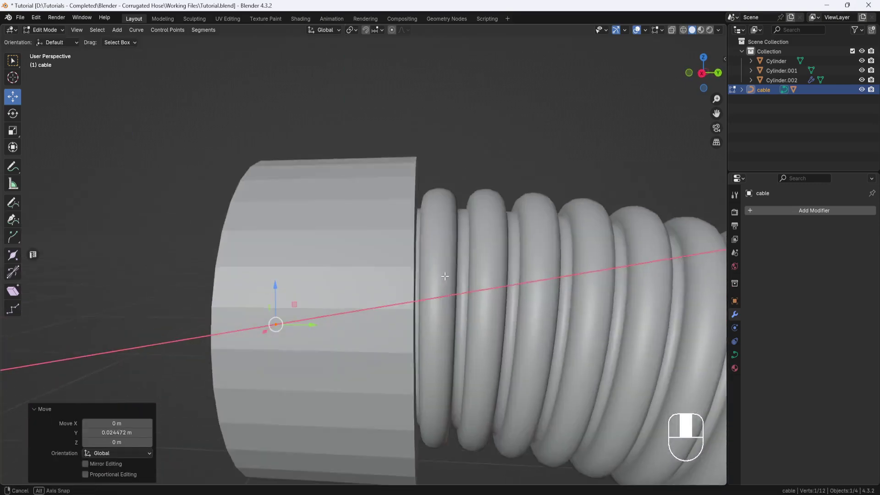
middle_click_drag(444, 276, 366, 309)
scroll(365, 308, "down", 5)
left_click_drag(365, 309, 358, 311)
middle_click_drag(358, 312, 463, 215)
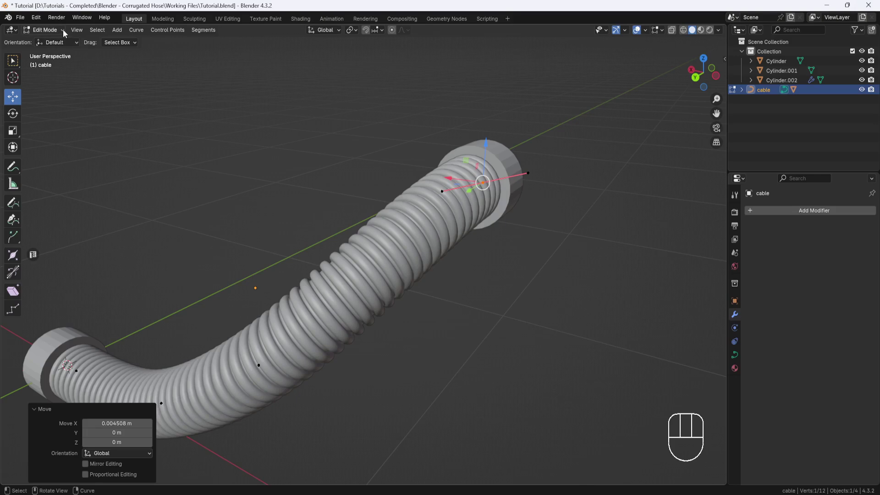
- Return to Object Mode and convert the arrayed hose to a mesh
left_click(44, 29)
left_click(45, 41)
left_click(422, 216)
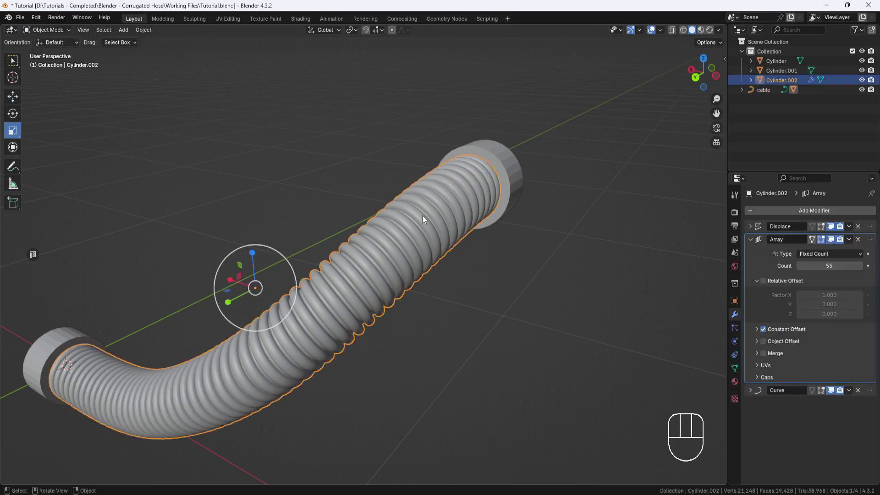
right_click(388, 167)
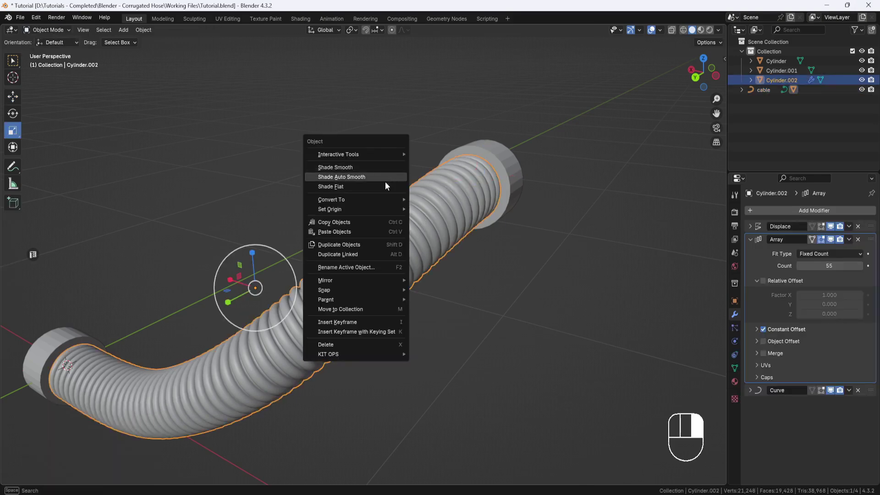
mouse_move(380, 200)
left_click(428, 199)
middle_click_drag(426, 196, 480, 241)
- Inspect the converted hose's geometry in Edit Mode and return to Object Mode
left_click(59, 30)
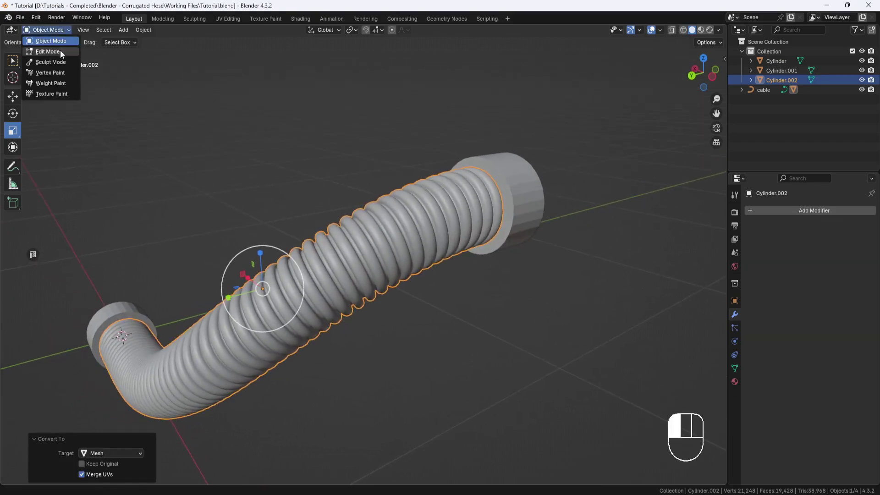
left_click(60, 51)
middle_click_drag(380, 178, 429, 179)
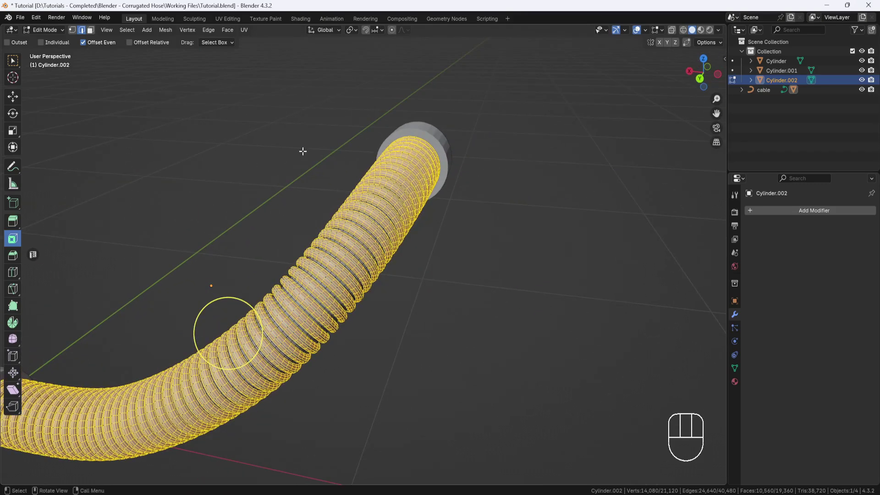
left_click(64, 30)
left_click(69, 41)
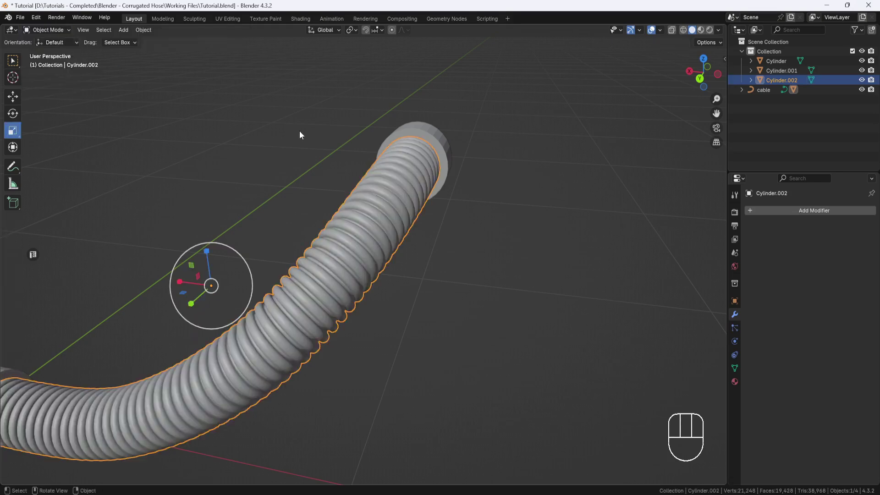
middle_click_drag(301, 135, 462, 122, "shift")
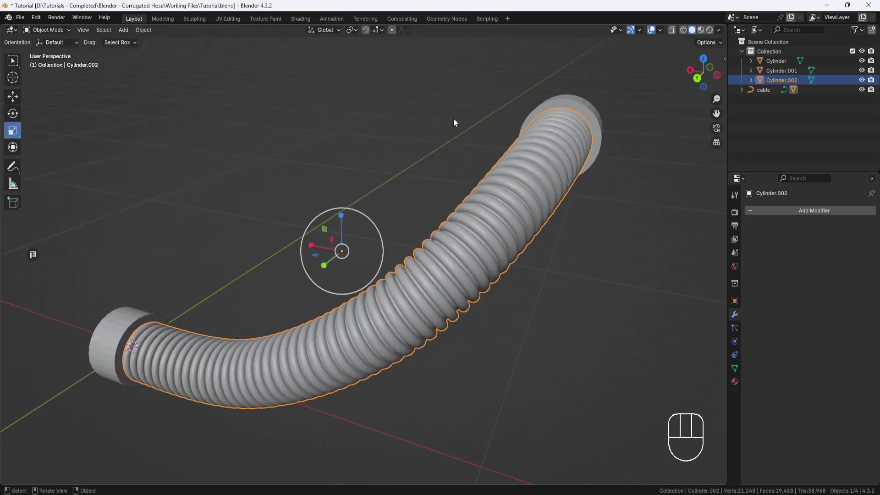